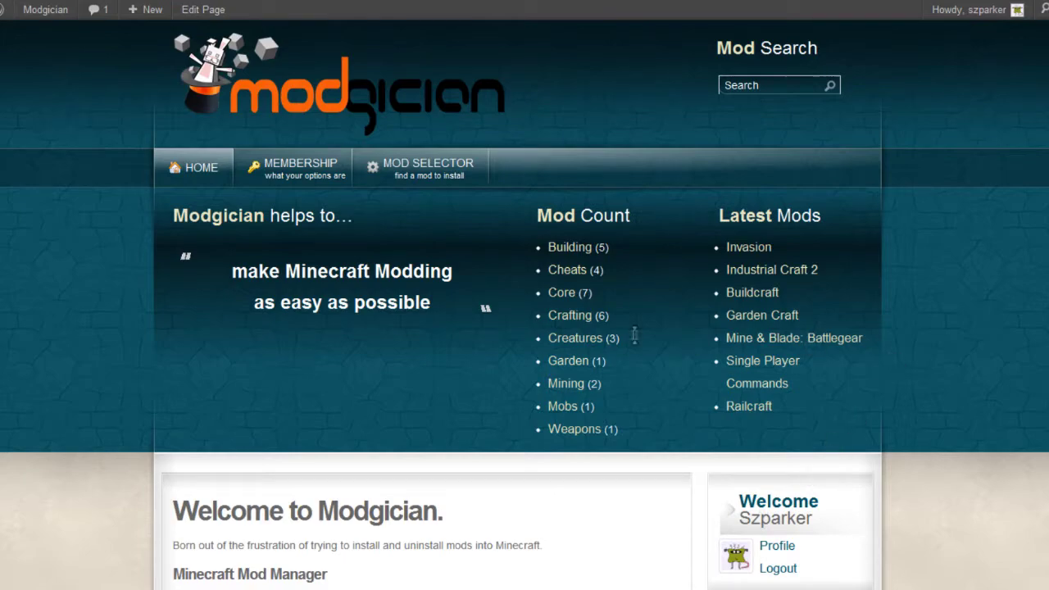
Step: Open the Garden Craft mod page and review which mods it depends on and conflicts with
{"action": "left_click", "coordinate": [576, 369]}
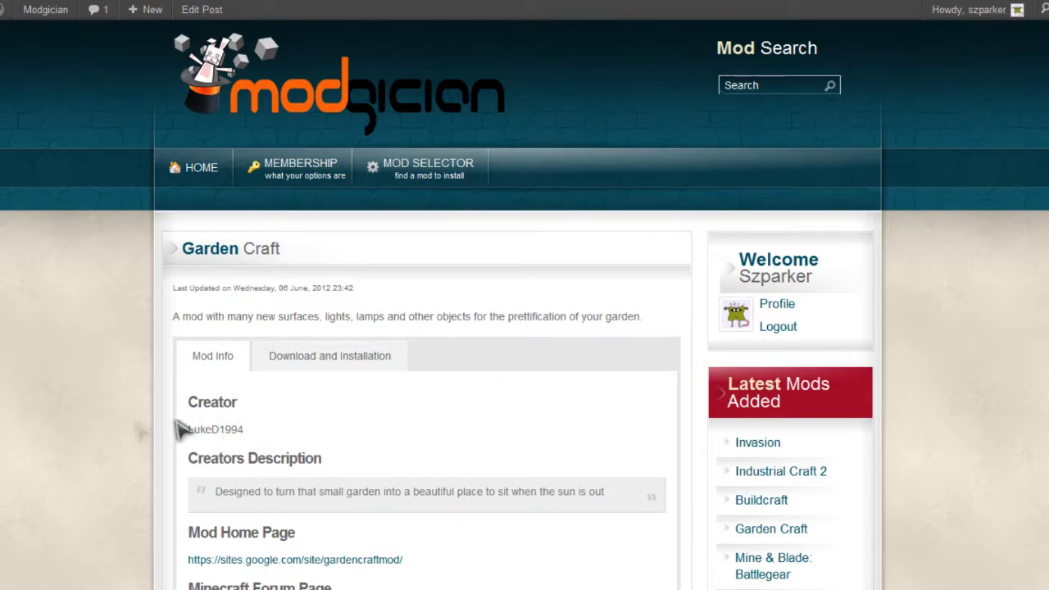
{"action": "scroll", "coordinate": [86, 473], "scroll_direction": "down", "scroll_amount": 2}
{"action": "scroll", "coordinate": [86, 473], "scroll_direction": "down", "scroll_amount": 2}
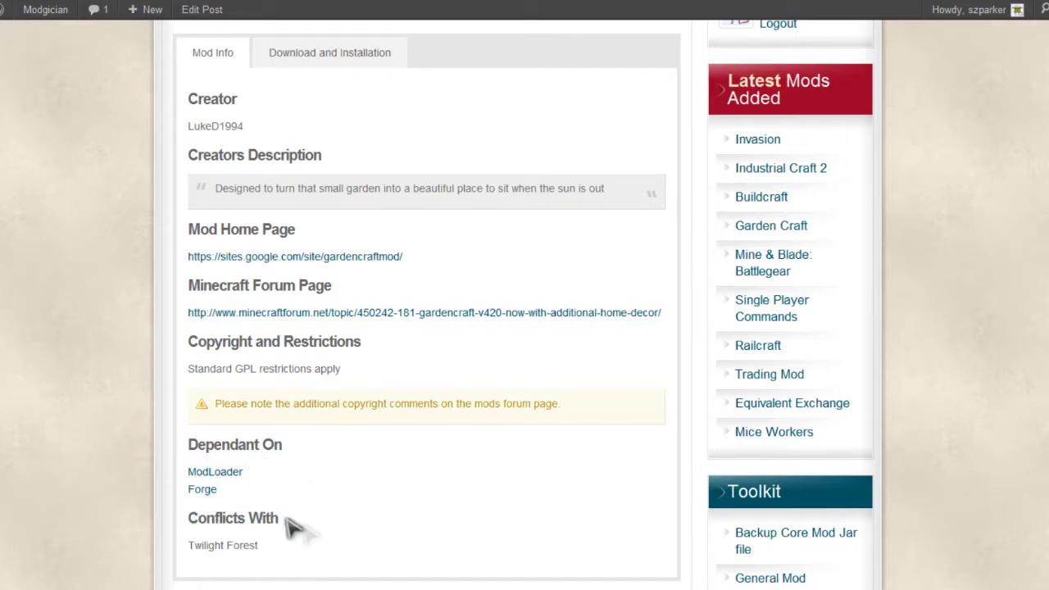
{"action": "left_click_drag", "start_coordinate": [260, 546], "coordinate": [187, 546]}
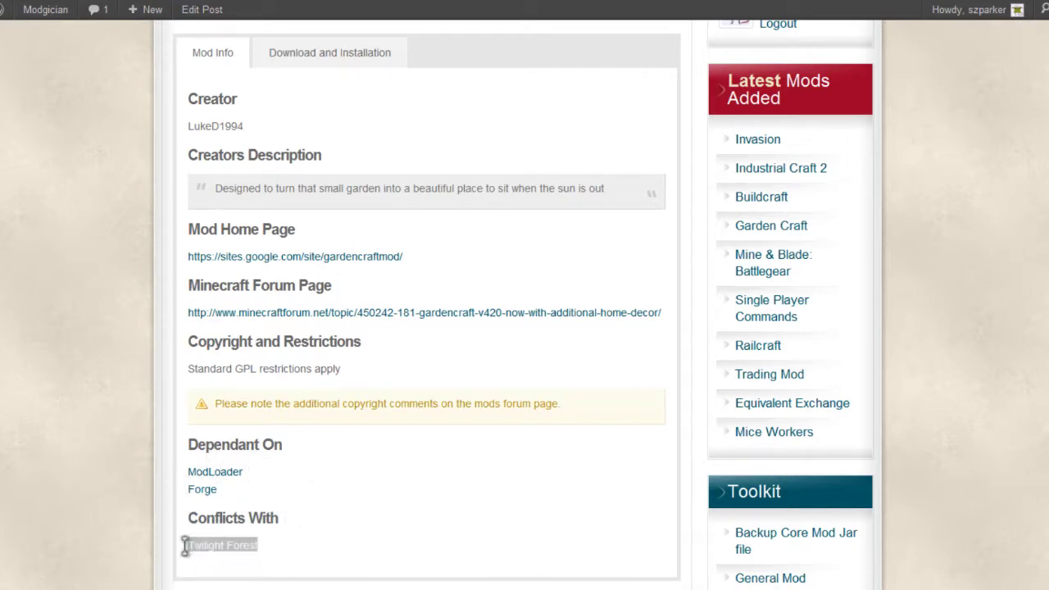
{"action": "left_click", "coordinate": [387, 546]}
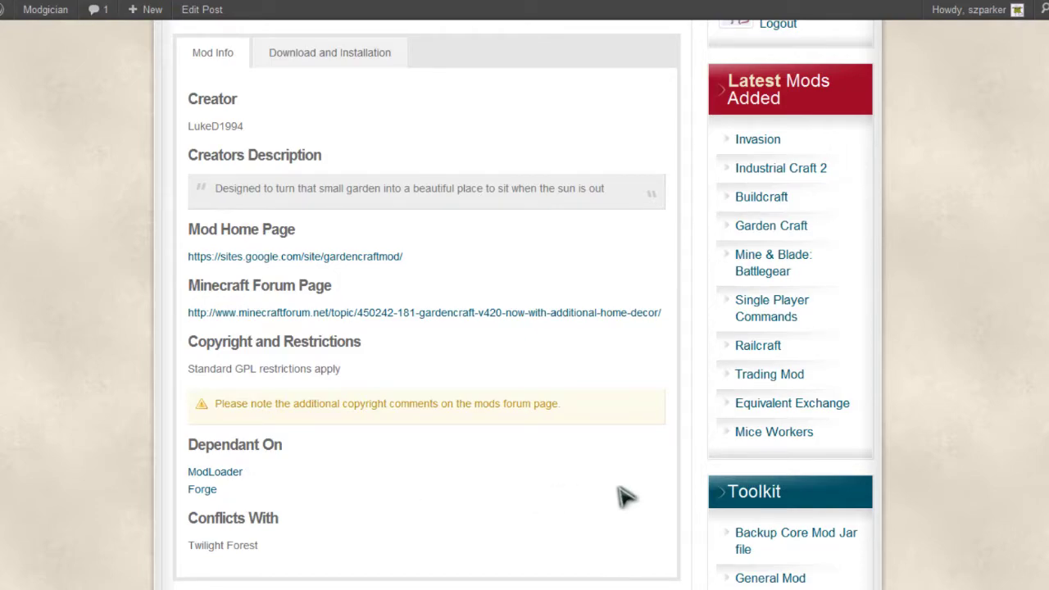
{"action": "scroll", "coordinate": [586, 476], "scroll_direction": "up", "scroll_amount": 4}
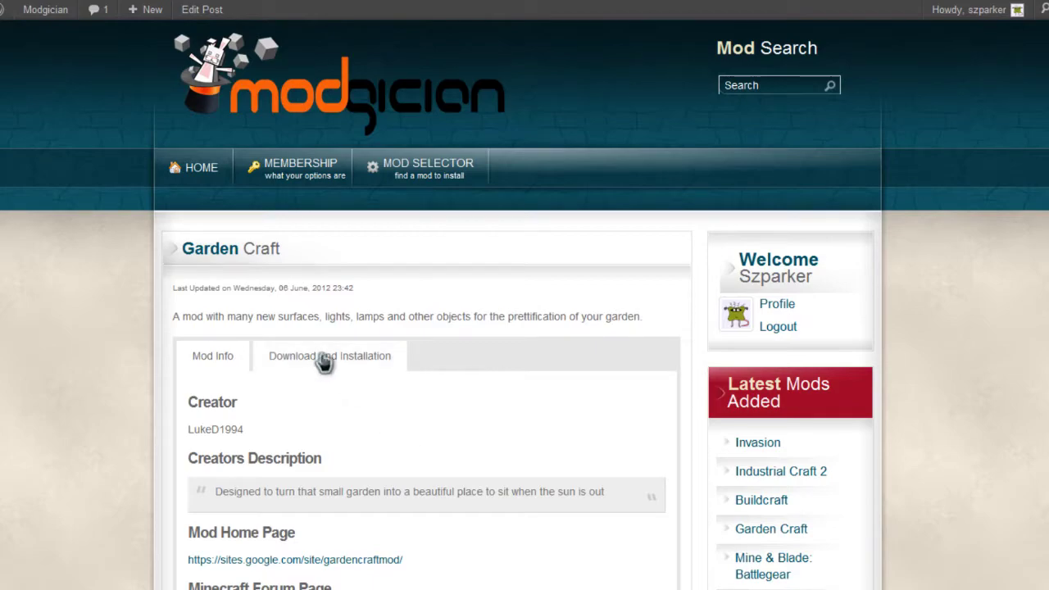
Step: Open Garden Craft's download and installation instructions and follow the download link for Minecraft 1.2.5
{"action": "left_click", "coordinate": [325, 363]}
{"action": "scroll", "coordinate": [684, 435], "scroll_direction": "down", "scroll_amount": 2}
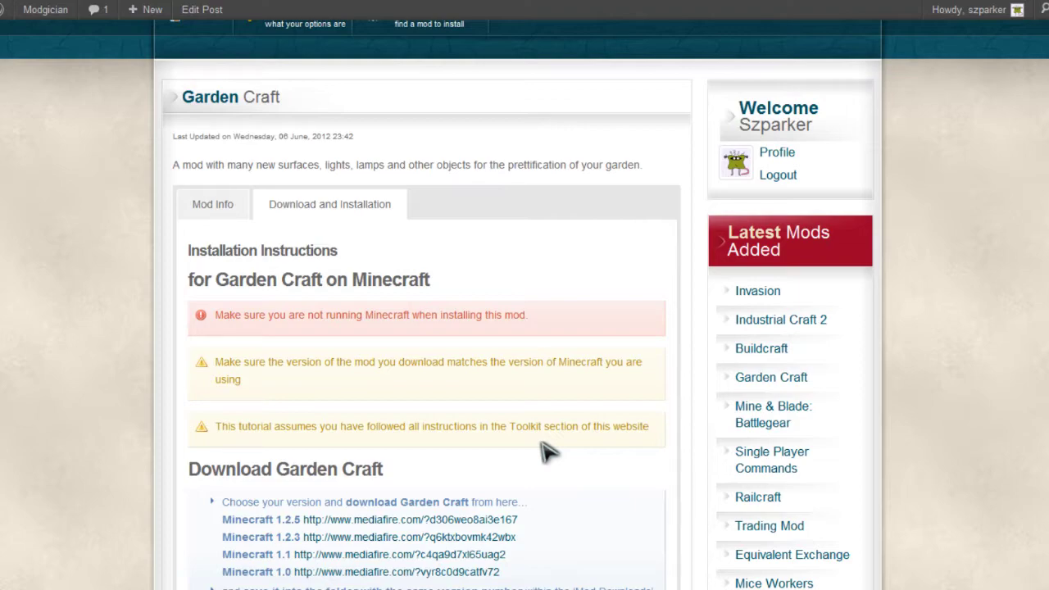
{"action": "scroll", "coordinate": [671, 462], "scroll_direction": "down", "scroll_amount": 1}
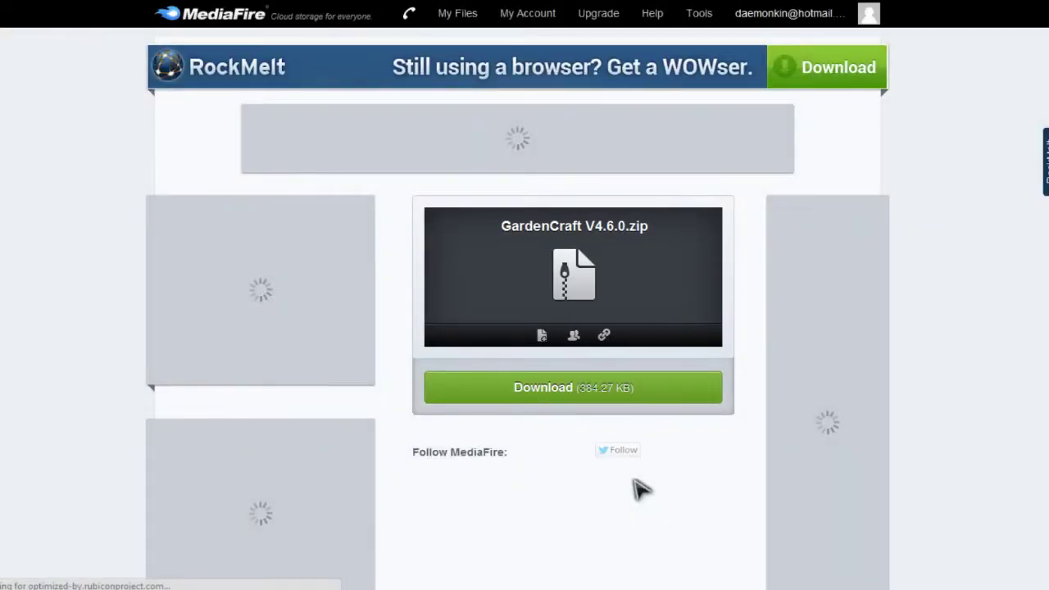
Step: Download GardenCraft V4.6.0.zip and save it in the 1.2.5 folder inside Mod Downloads on the desktop
{"action": "left_click", "coordinate": [569, 387]}
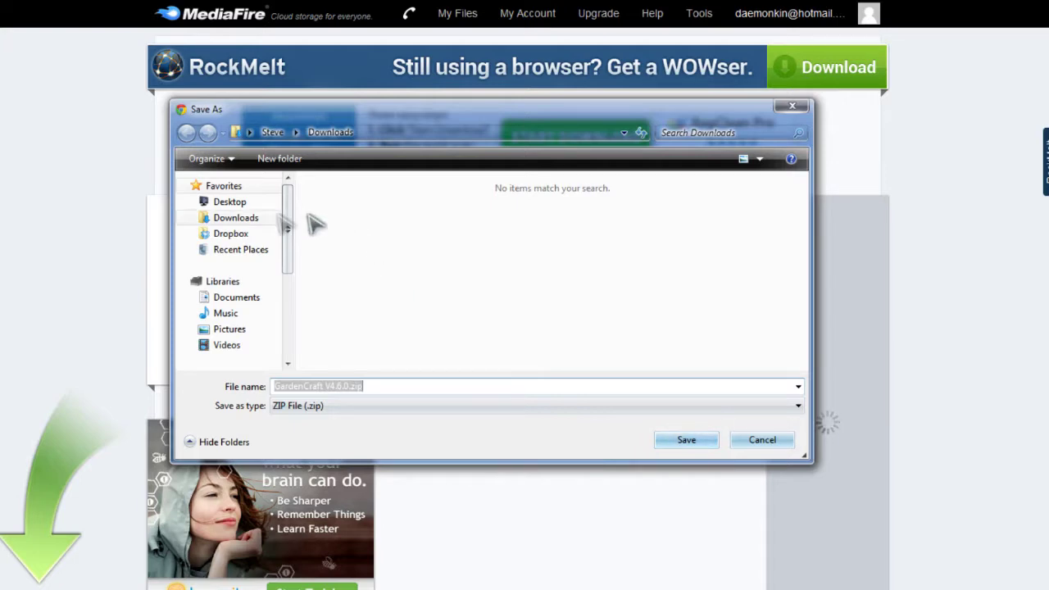
{"action": "left_click", "coordinate": [250, 227]}
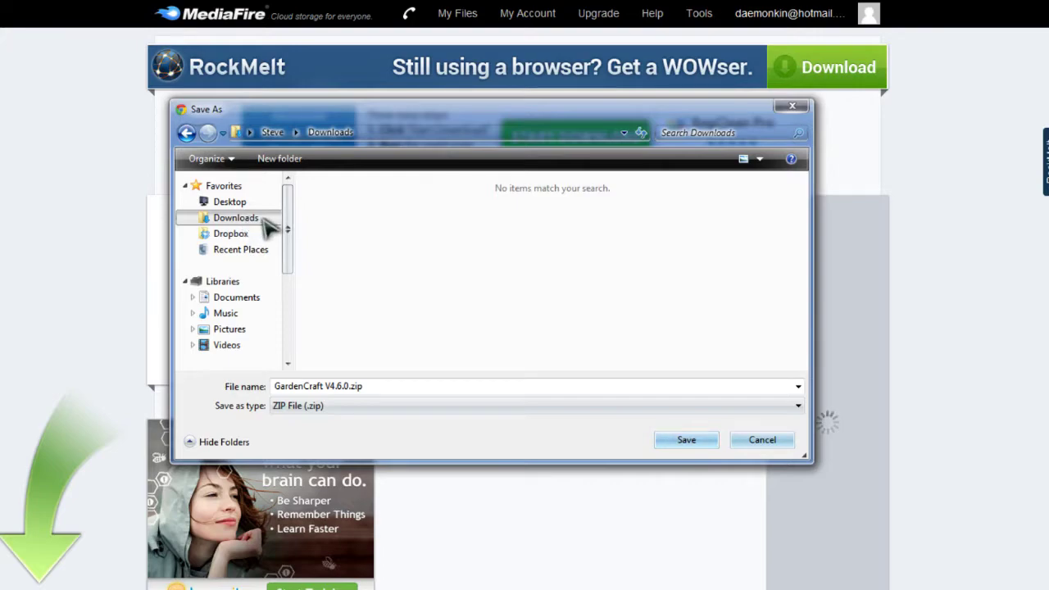
{"action": "left_click", "coordinate": [238, 202]}
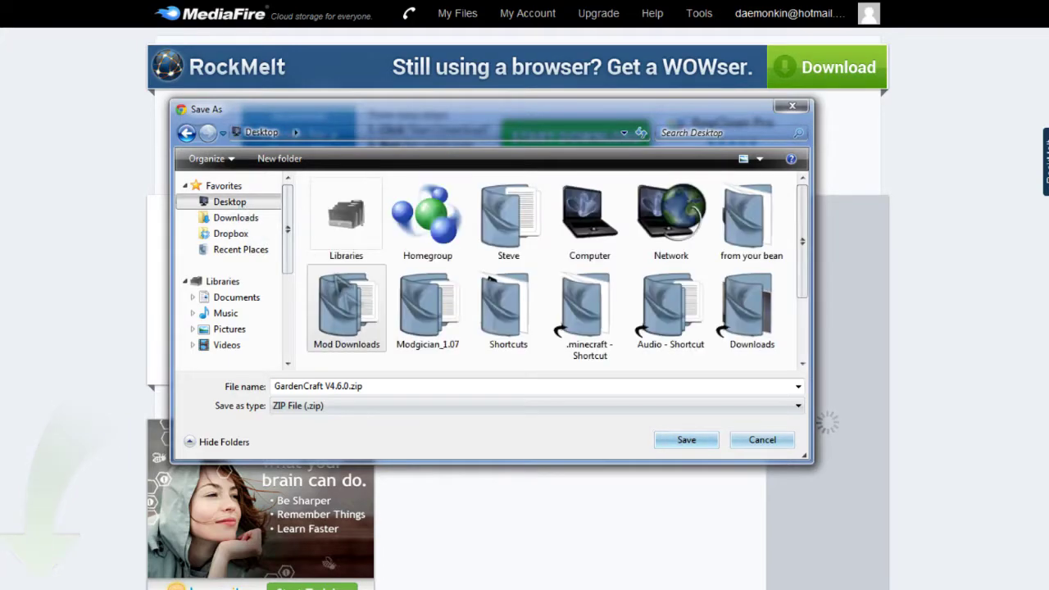
{"action": "double_click", "coordinate": [351, 327]}
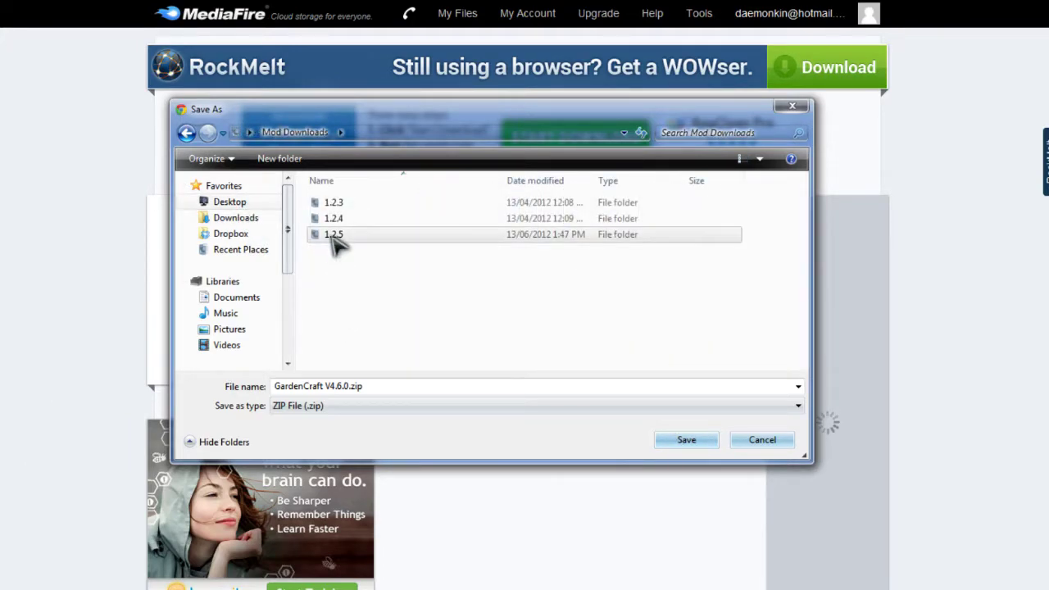
{"action": "double_click", "coordinate": [335, 236]}
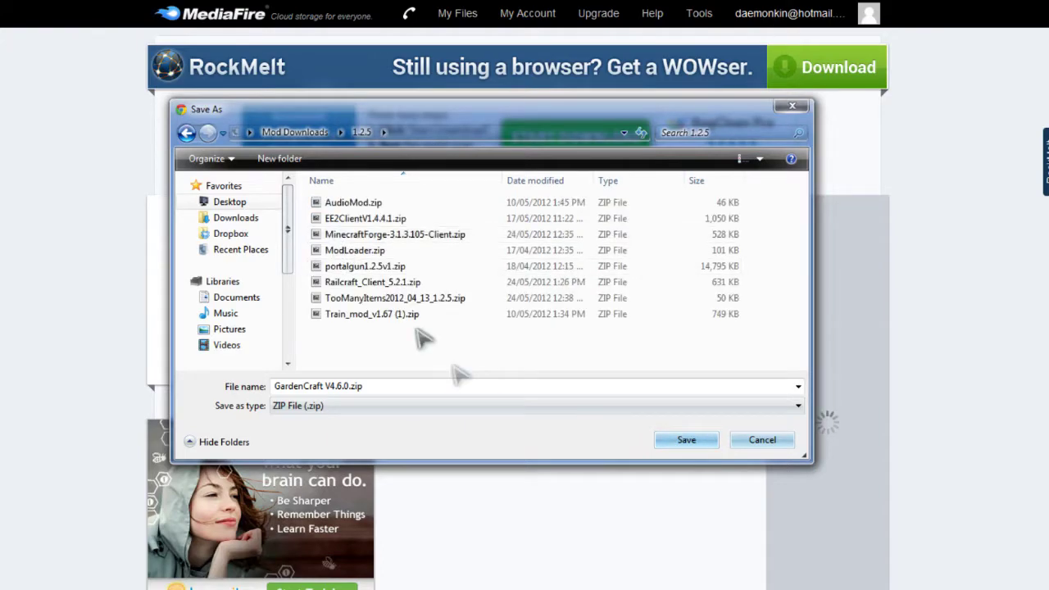
{"action": "left_click", "coordinate": [697, 443]}
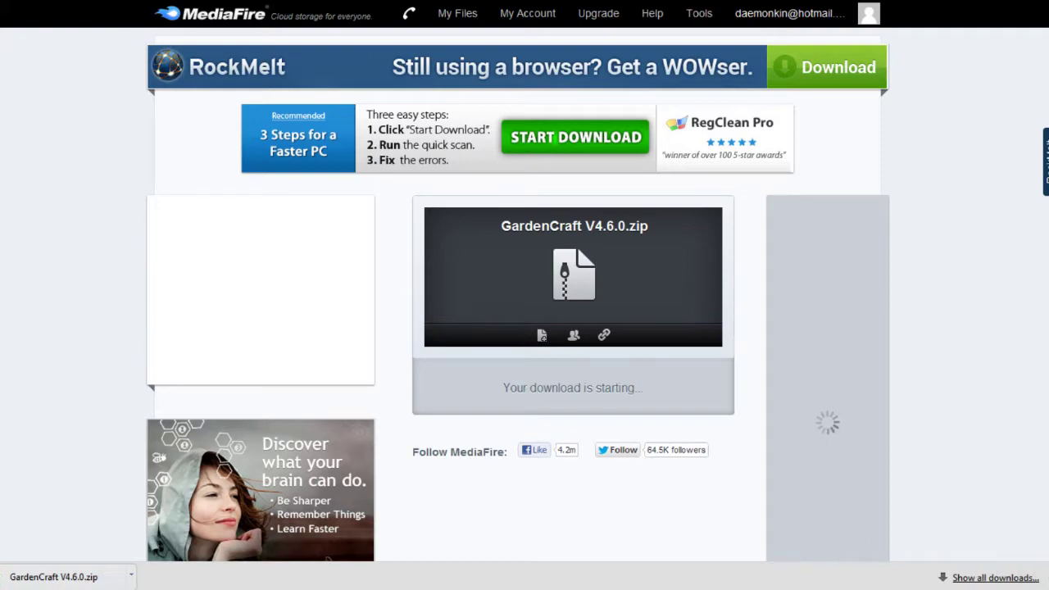
{"action": "left_click", "coordinate": [1038, 577]}
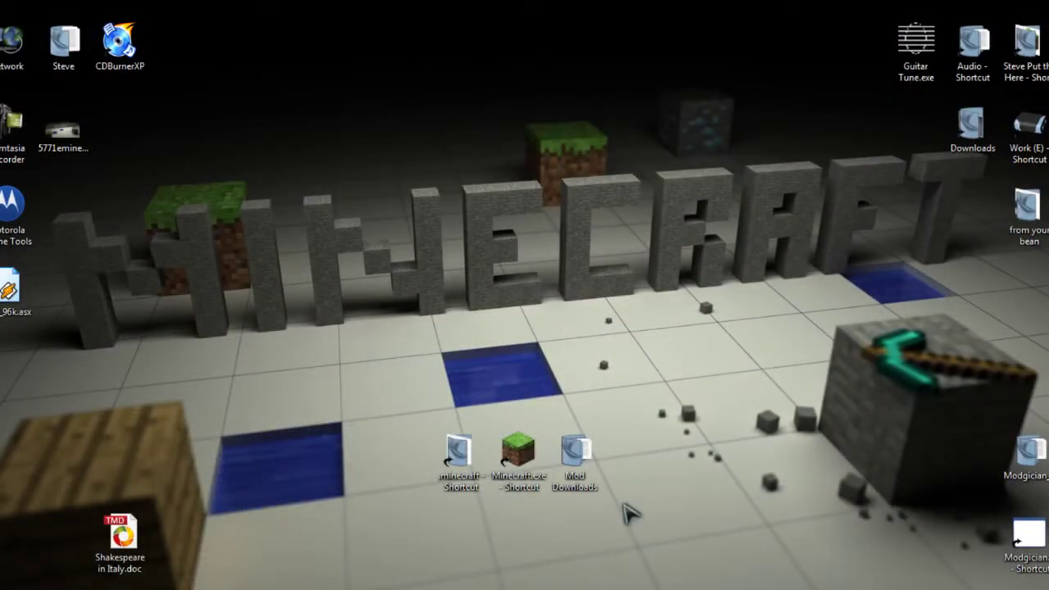
Step: Open GardenCraft V4.6.0.zip from the Mod Downloads 1.2.5 folder as a 7-Zip archive and close the folder window
{"action": "double_click", "coordinate": [578, 452]}
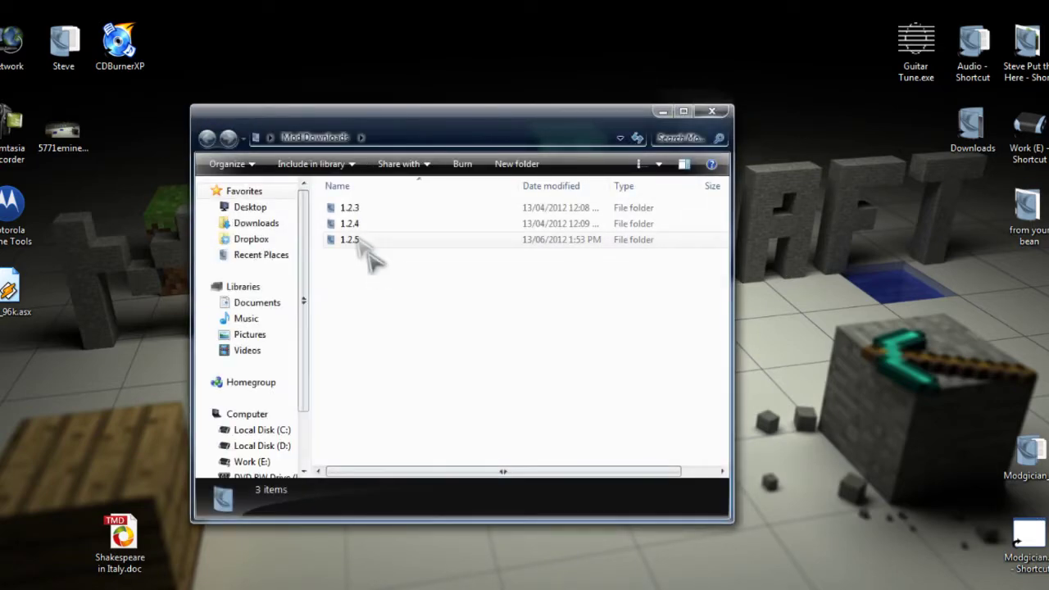
{"action": "double_click", "coordinate": [351, 239]}
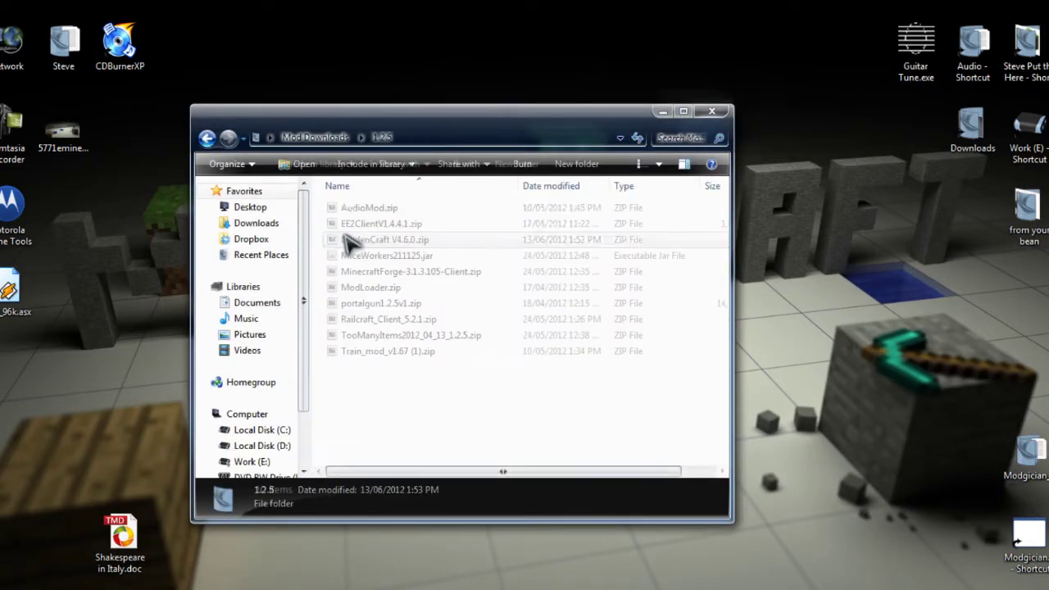
{"action": "left_click", "coordinate": [436, 240]}
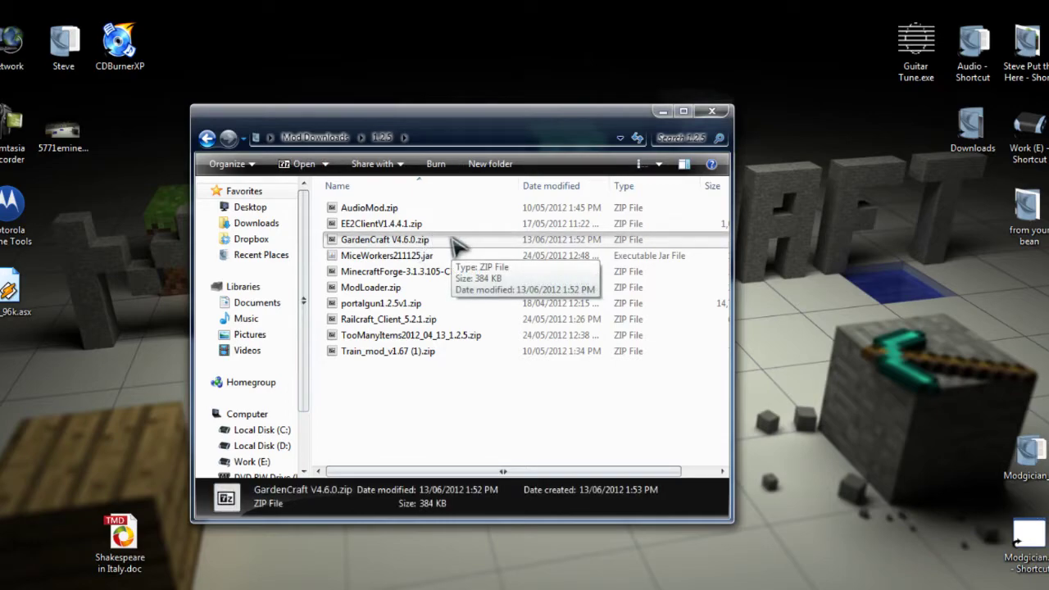
{"action": "right_click", "coordinate": [456, 241]}
{"action": "mouse_move", "coordinate": [493, 225]}
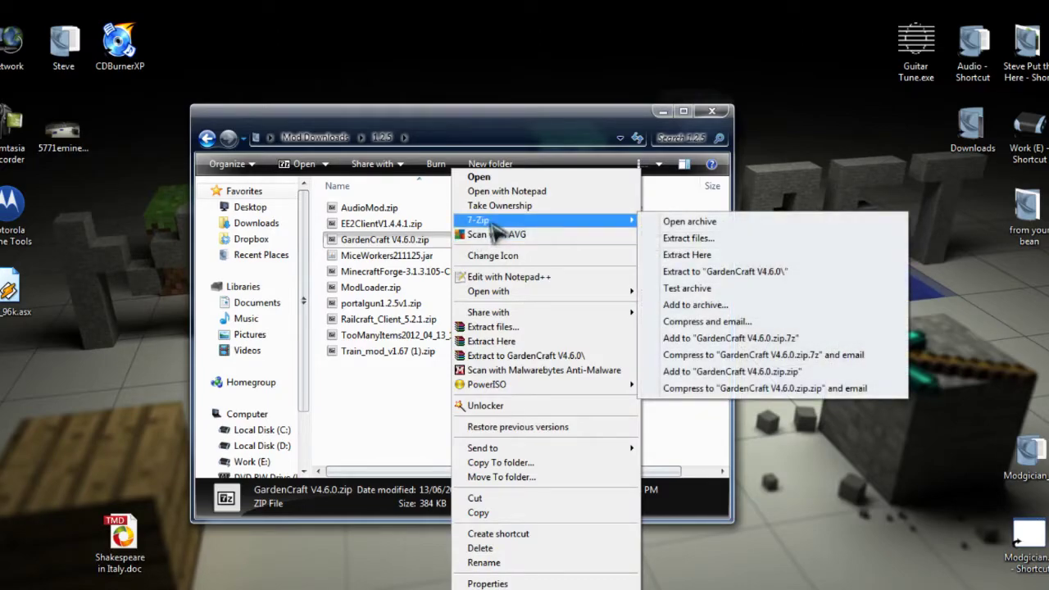
{"action": "left_click", "coordinate": [699, 223]}
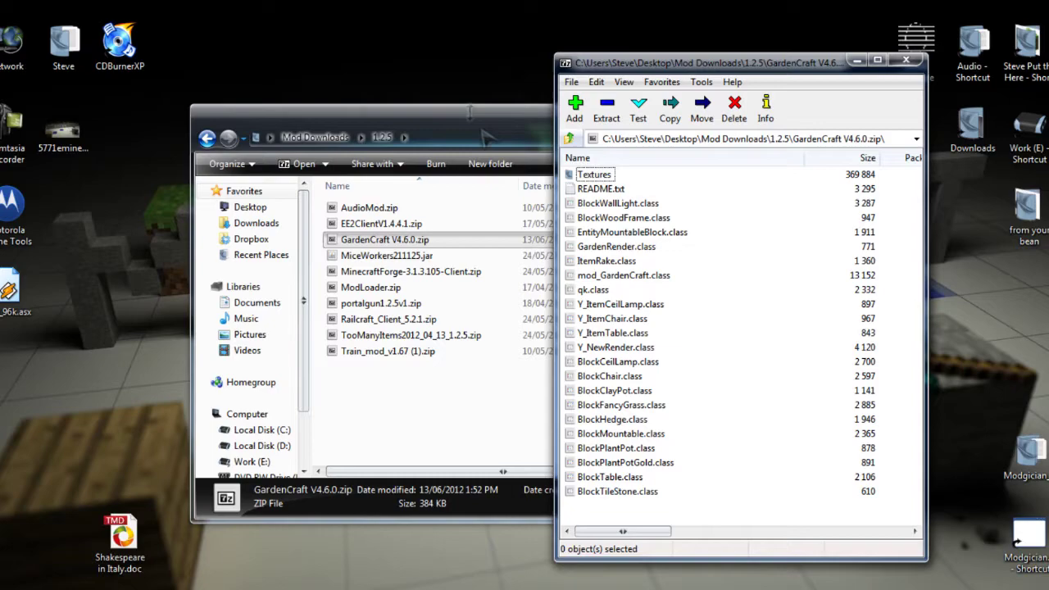
{"action": "left_click", "coordinate": [485, 135]}
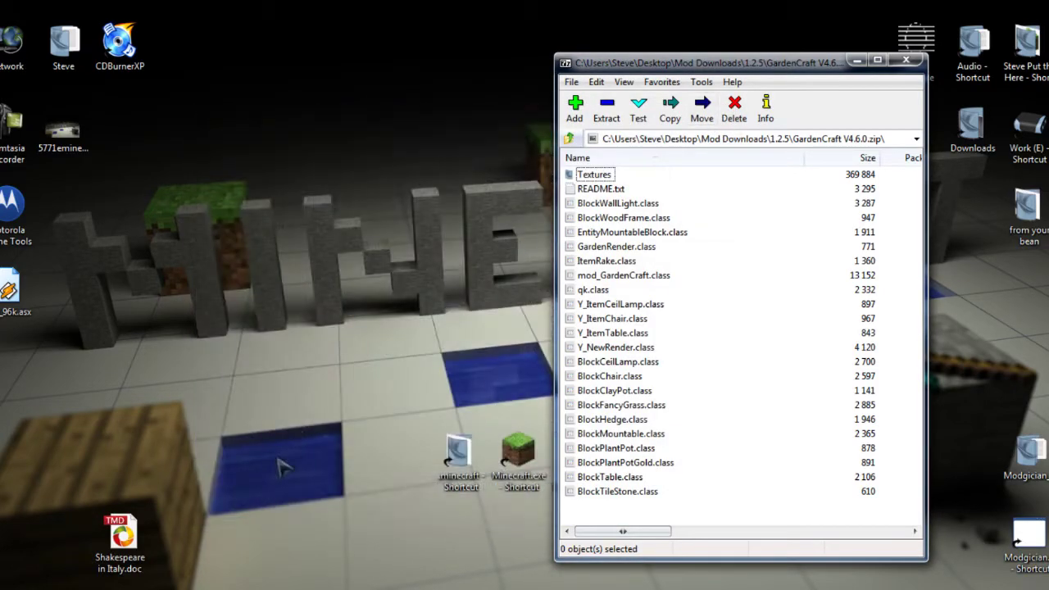
Step: Open minecraft.jar from the bin folder of .minecraft as a 7-Zip archive
{"action": "double_click", "coordinate": [457, 451]}
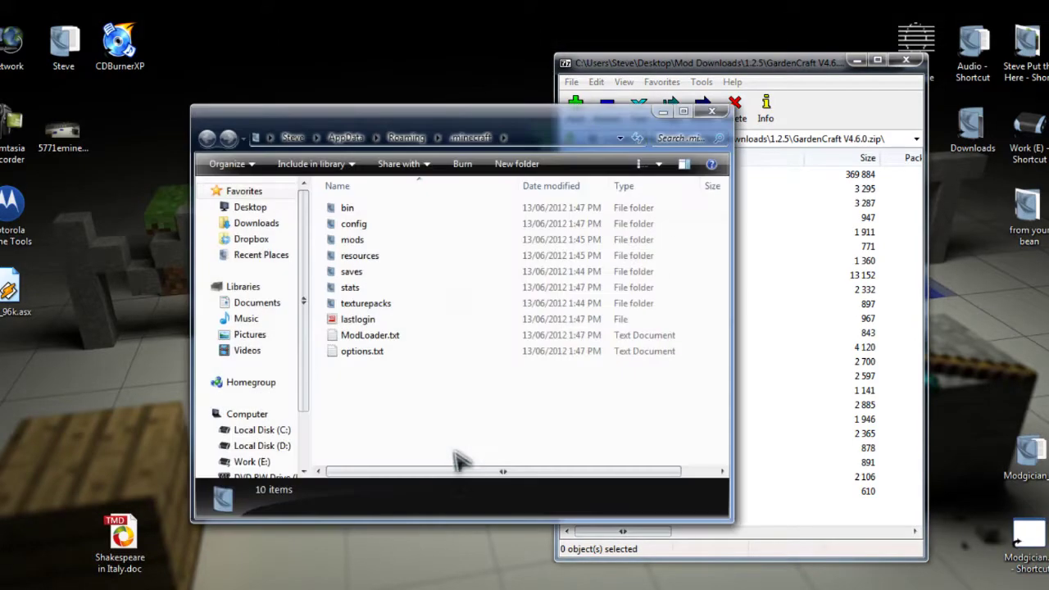
{"action": "left_click_drag", "start_coordinate": [492, 119], "coordinate": [316, 121]}
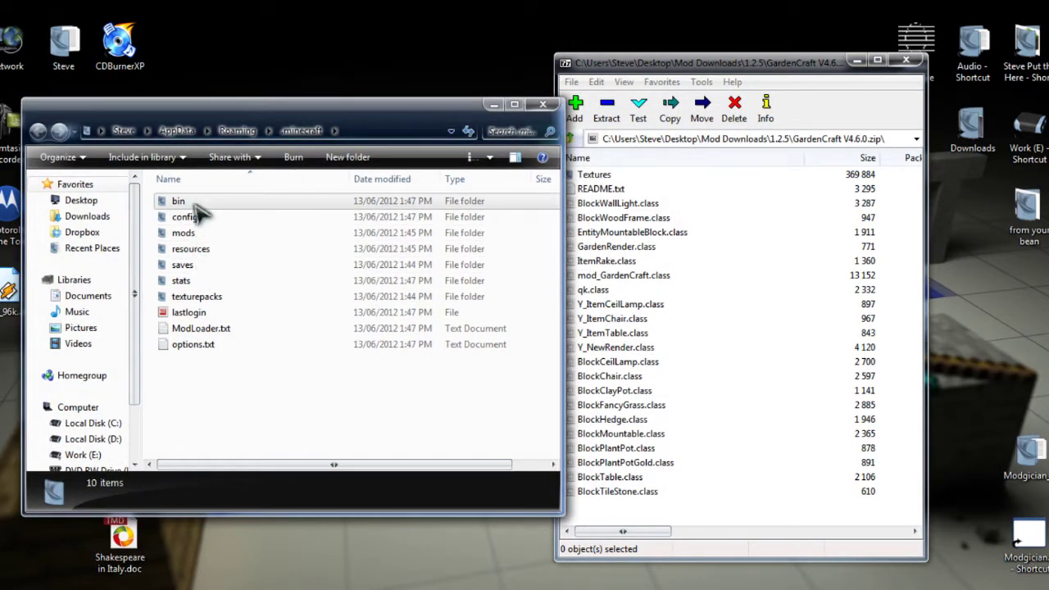
{"action": "left_click", "coordinate": [197, 202]}
{"action": "double_click", "coordinate": [231, 205]}
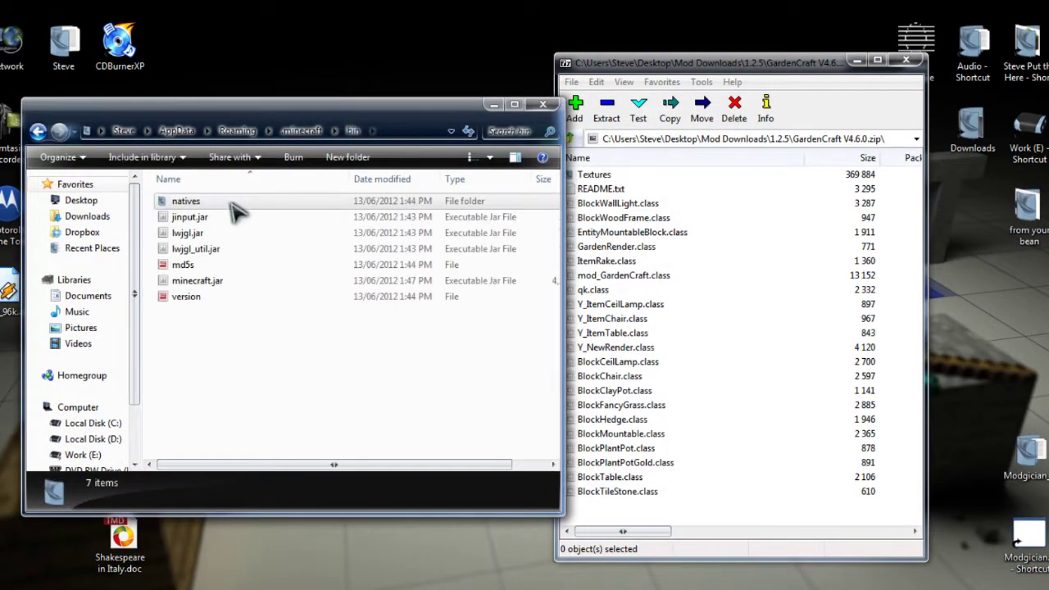
{"action": "left_click", "coordinate": [234, 281]}
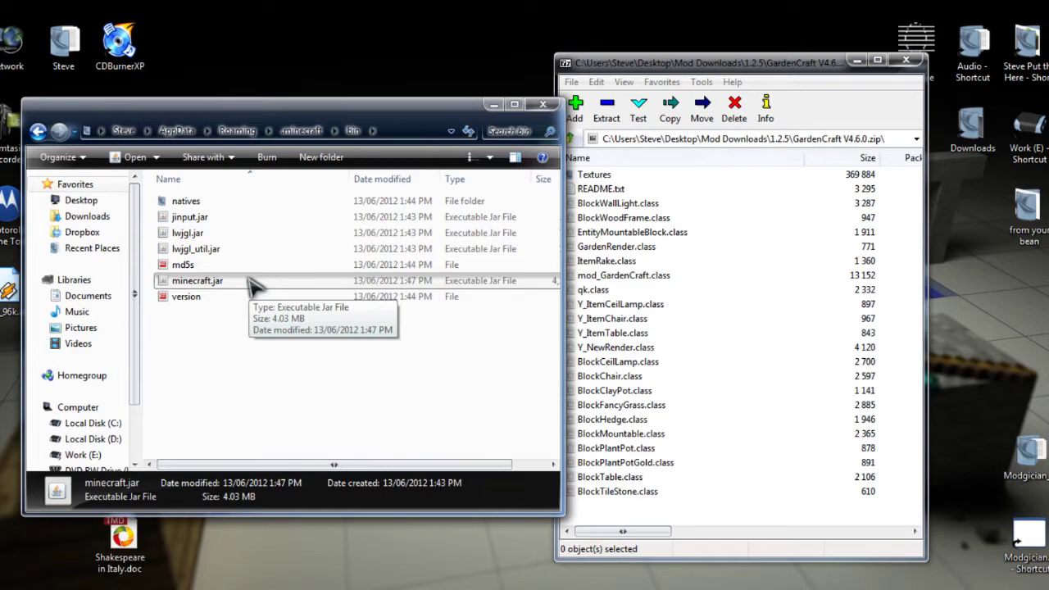
{"action": "right_click", "coordinate": [254, 283]}
{"action": "mouse_move", "coordinate": [296, 226]}
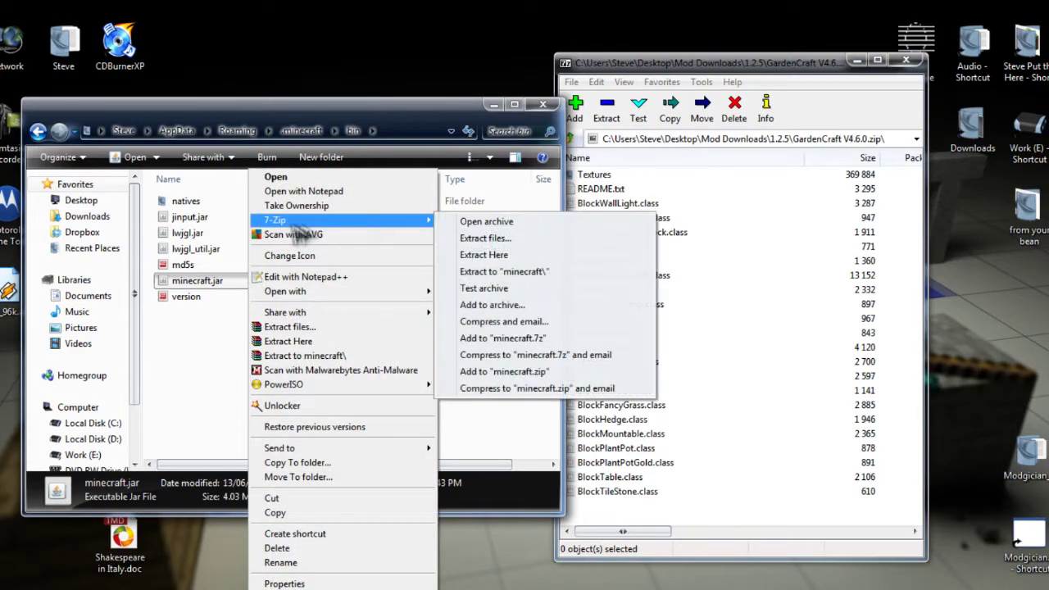
{"action": "left_click", "coordinate": [515, 225]}
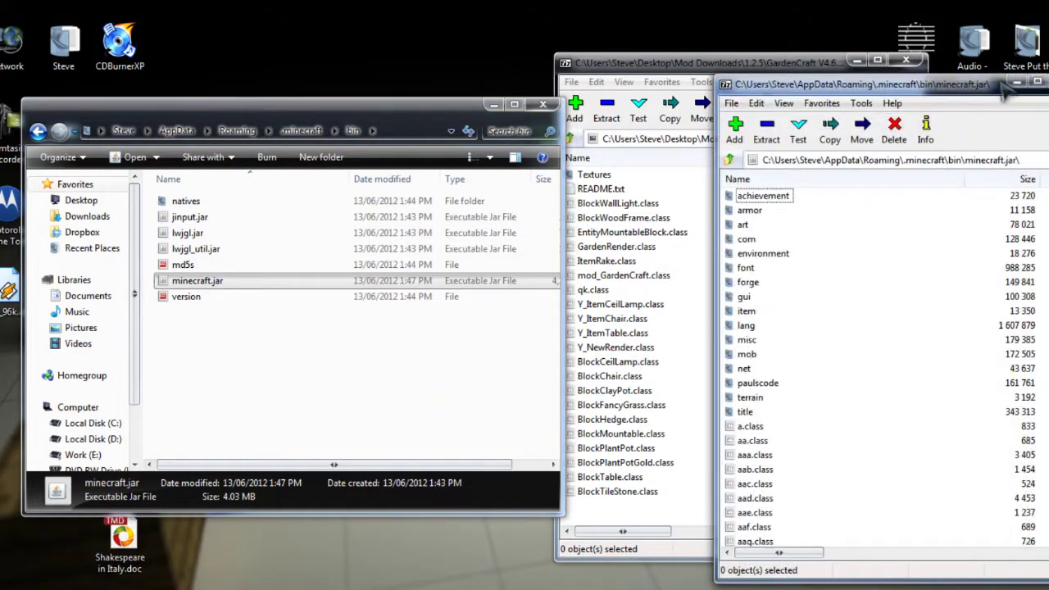
Step: Place the minecraft.jar archive window beside the GardenCraft archive and close the bin folder window
{"action": "left_click_drag", "start_coordinate": [1009, 92], "coordinate": [417, 102]}
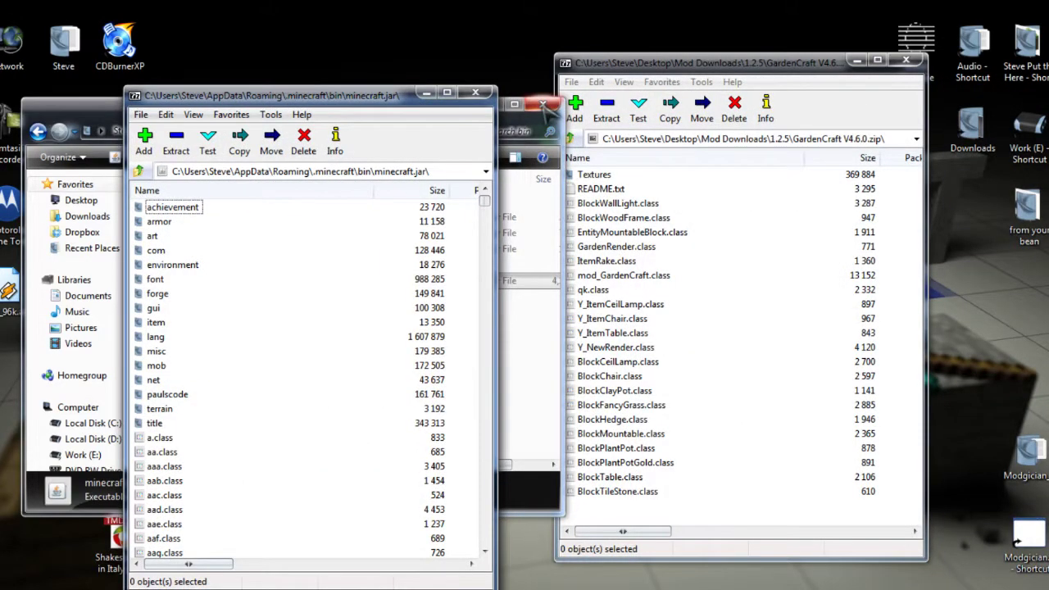
{"action": "left_click", "coordinate": [543, 105]}
{"action": "left_click_drag", "start_coordinate": [346, 100], "coordinate": [387, 62]}
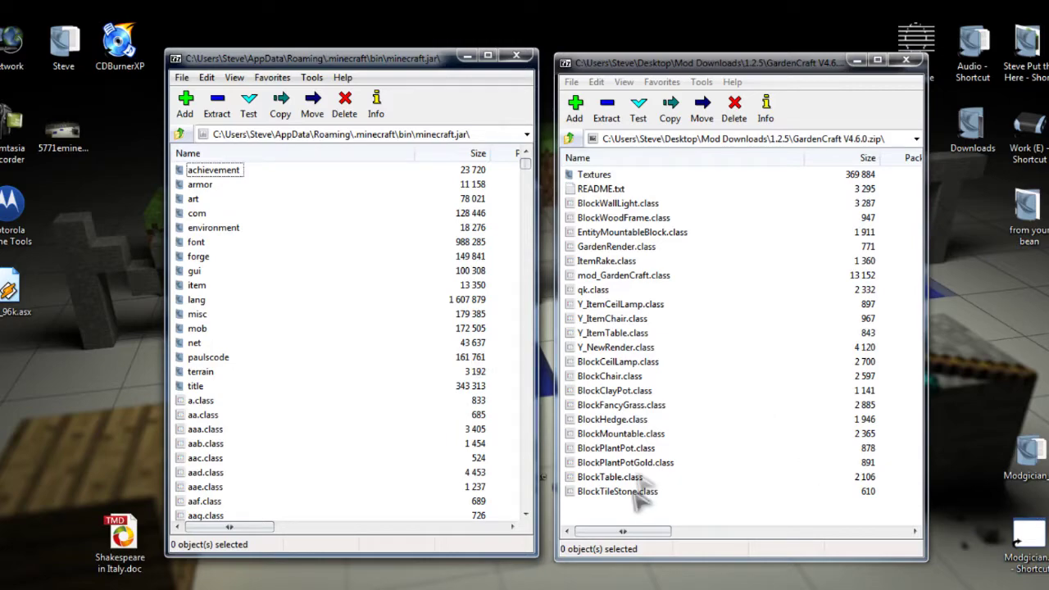
Step: Copy the mod's .class files and the GardenCraft folder from its Textures folder into the minecraft.jar archive
{"action": "left_click_drag", "start_coordinate": [703, 515], "coordinate": [324, 259]}
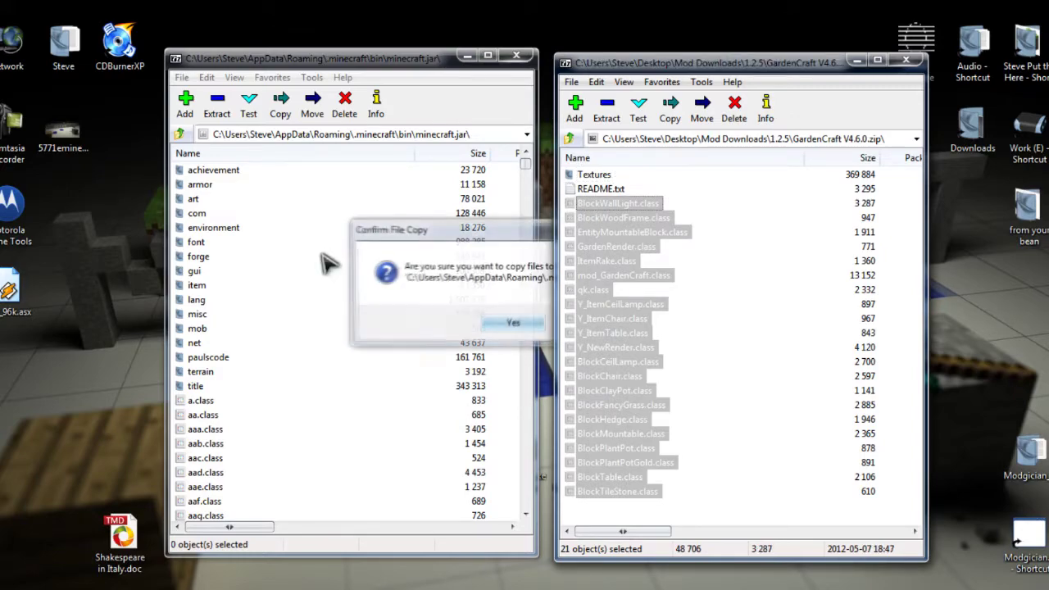
{"action": "left_click", "coordinate": [511, 325]}
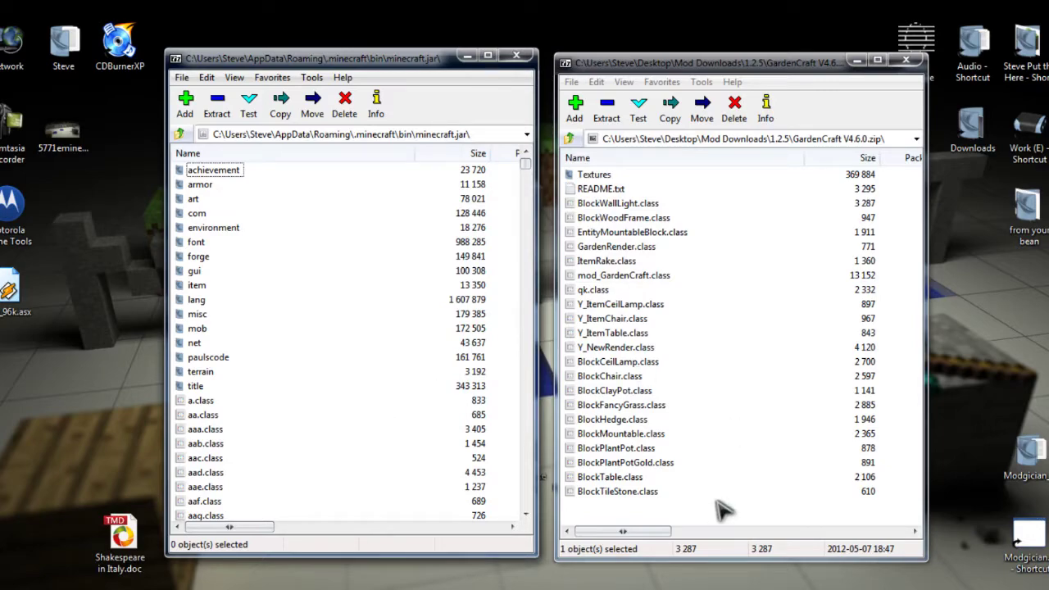
{"action": "left_click", "coordinate": [633, 178]}
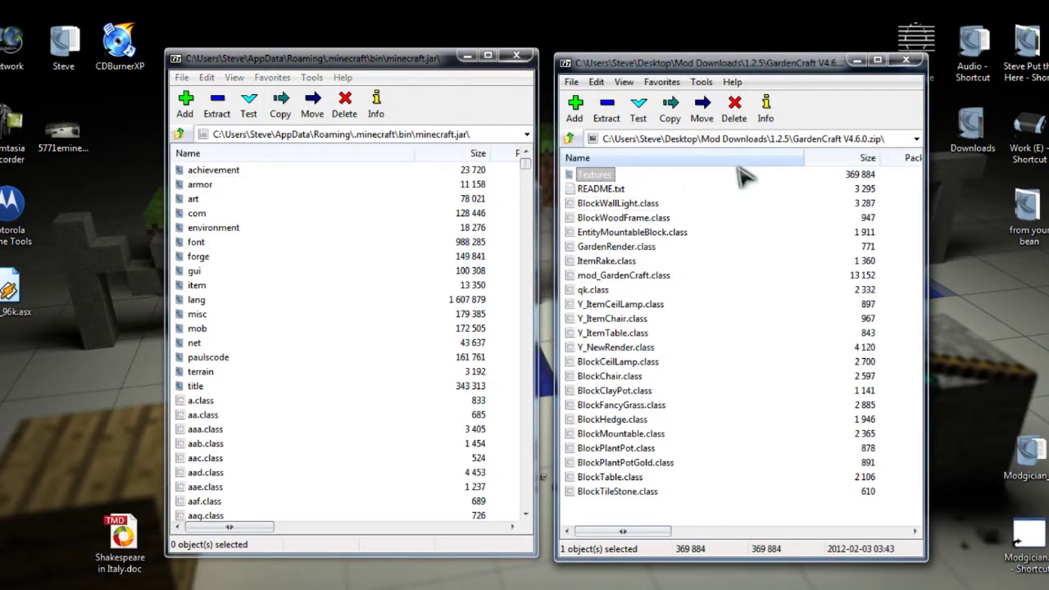
{"action": "double_click", "coordinate": [596, 177]}
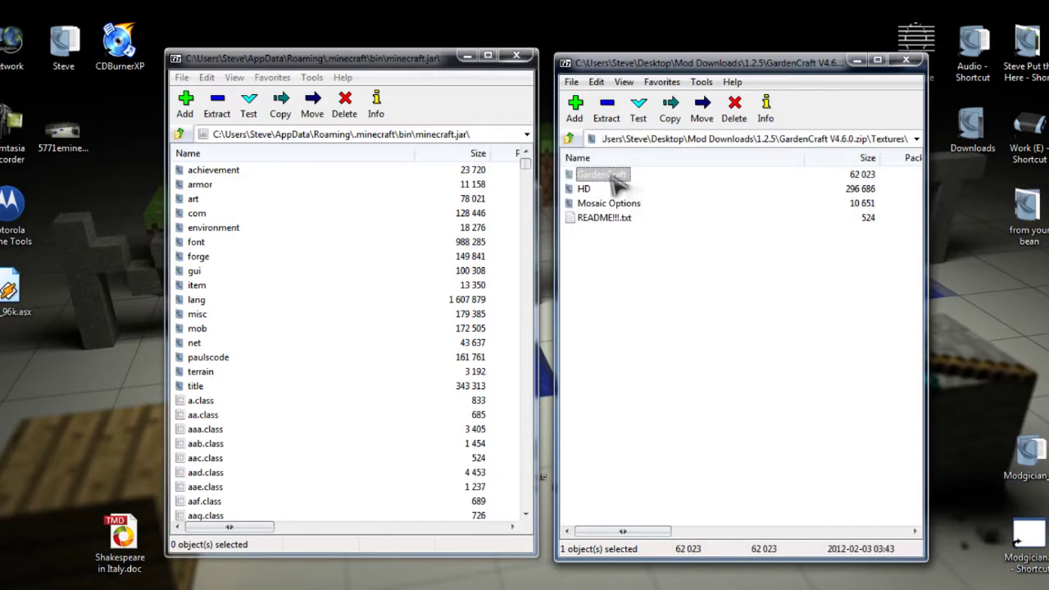
{"action": "left_click_drag", "start_coordinate": [606, 175], "coordinate": [373, 272]}
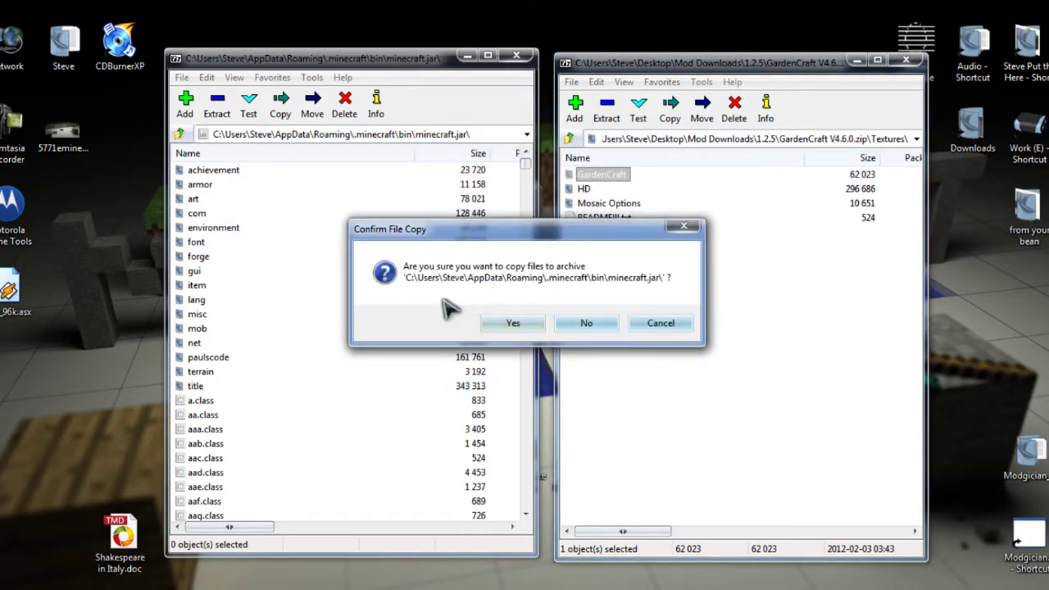
{"action": "left_click", "coordinate": [514, 325]}
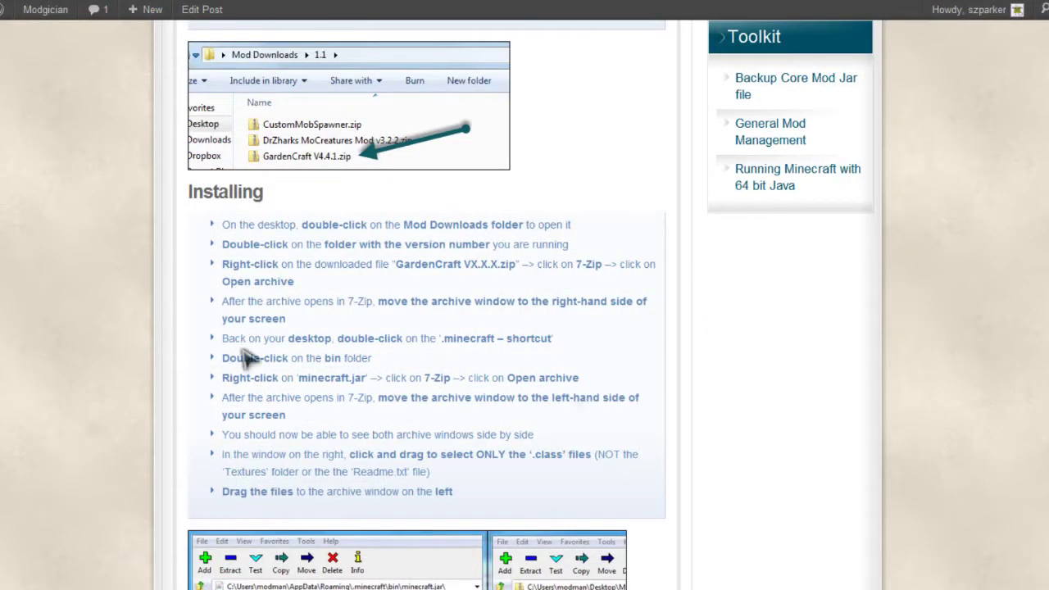
Step: Copy all the image files from the HD folder of the GardenCraft archive's Textures folder into the minecraft.jar archive
{"action": "scroll", "coordinate": [719, 450], "scroll_direction": "down", "scroll_amount": 15}
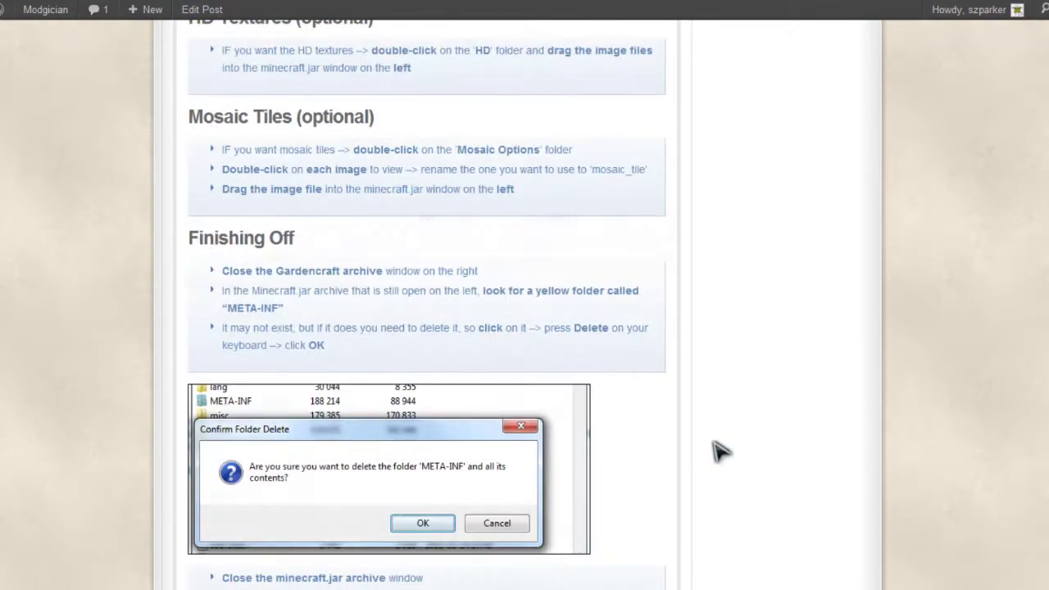
{"action": "scroll", "coordinate": [714, 319], "scroll_direction": "up", "scroll_amount": 4}
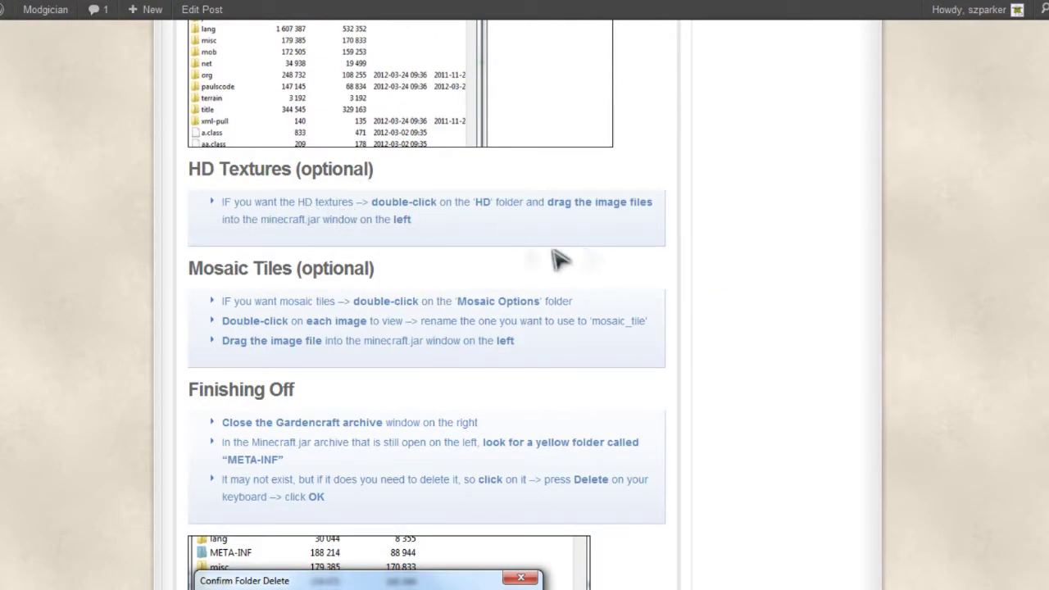
{"action": "key", "text": "F11"}
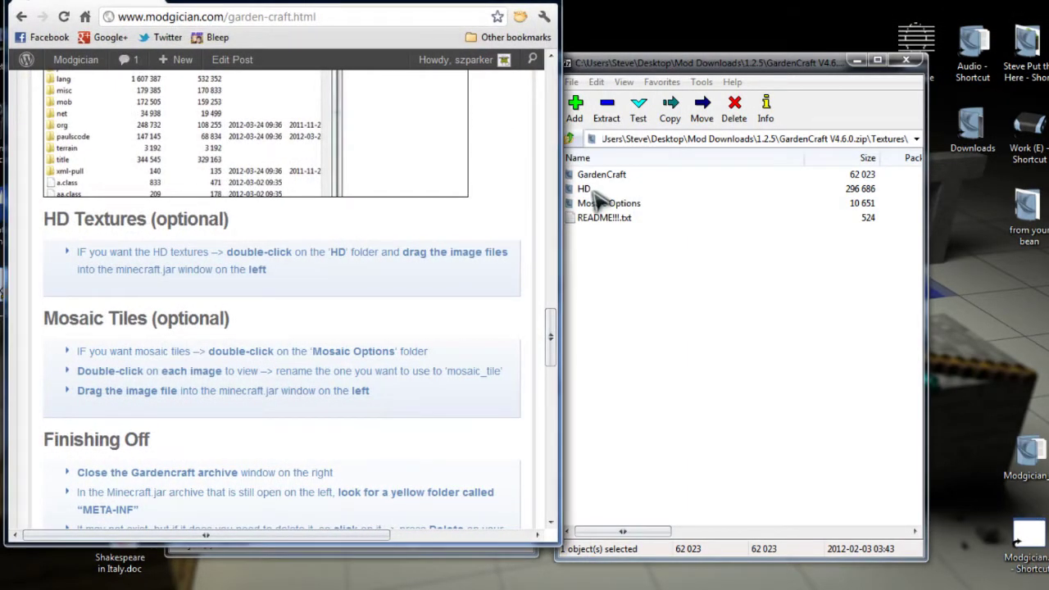
{"action": "double_click", "coordinate": [586, 189]}
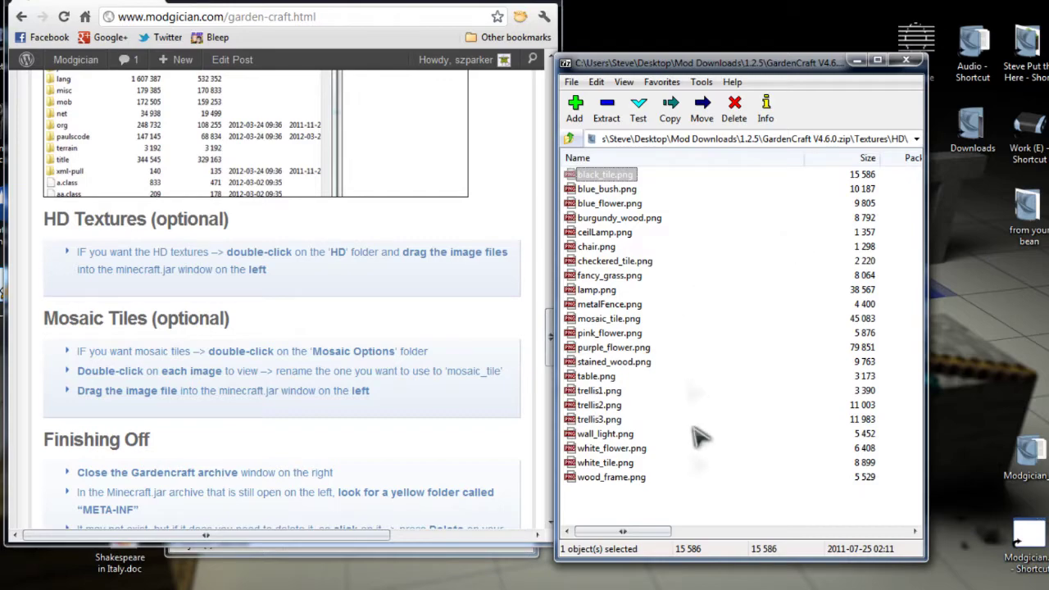
{"action": "left_click_drag", "start_coordinate": [657, 496], "coordinate": [595, 170]}
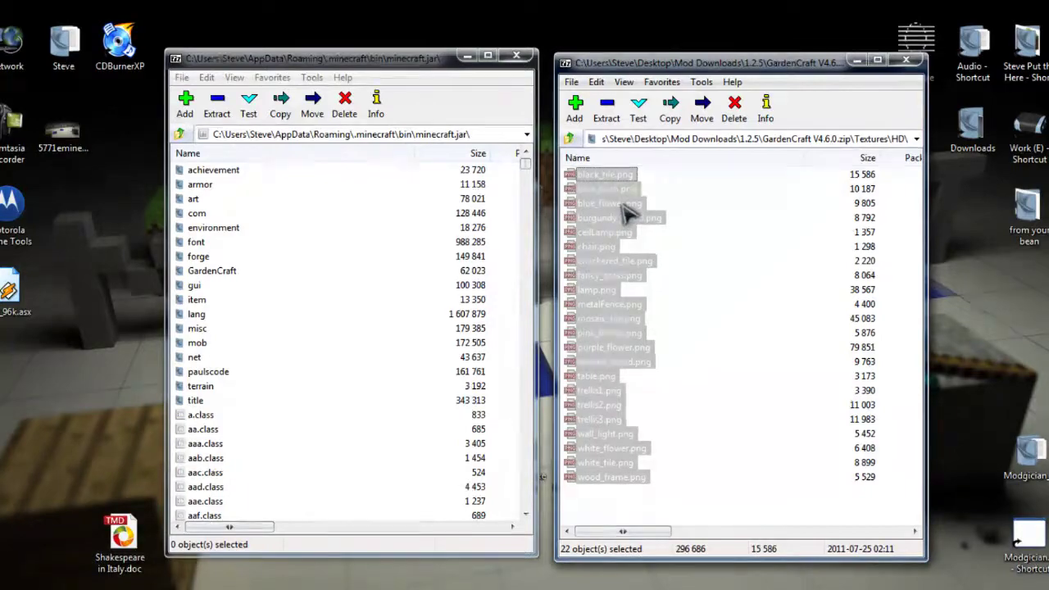
{"action": "left_click_drag", "start_coordinate": [628, 206], "coordinate": [336, 299]}
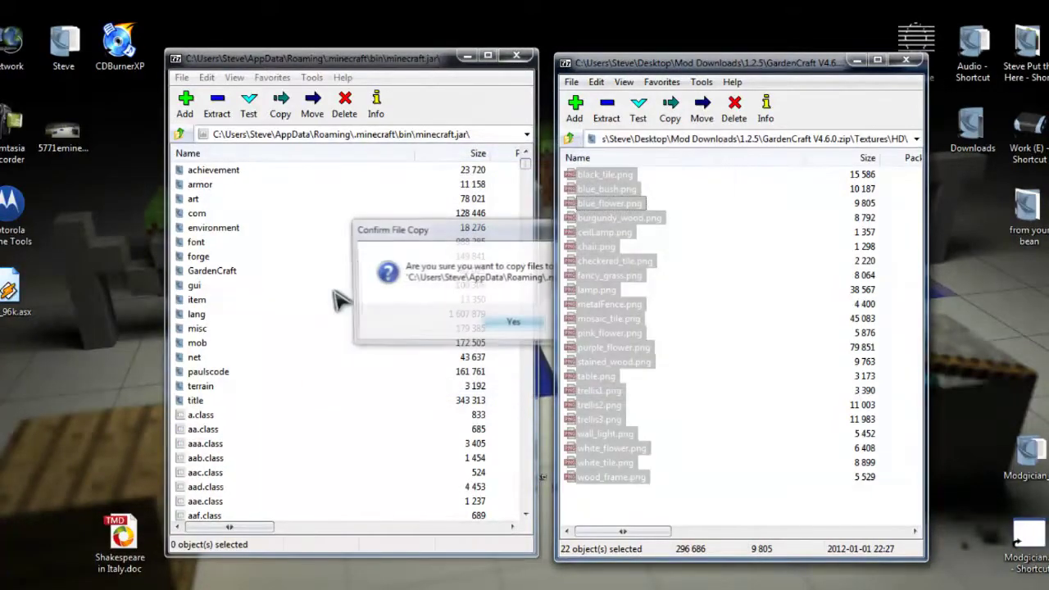
{"action": "key", "text": "Return"}
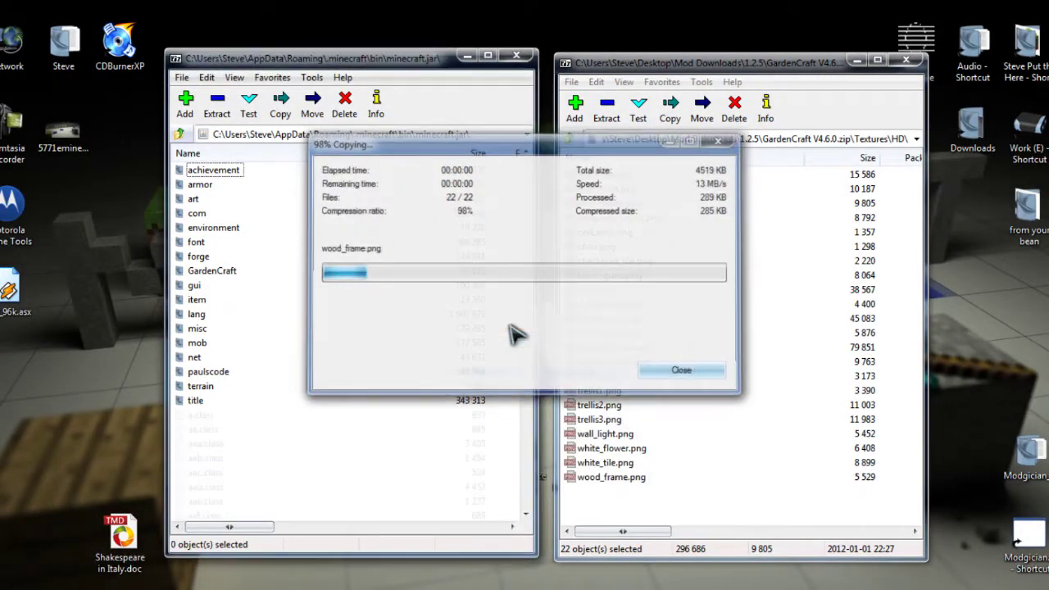
Step: Preview the mosaic tile image 2.png in the Mosaic Options folder and close both archive windows
{"action": "left_click", "coordinate": [569, 140]}
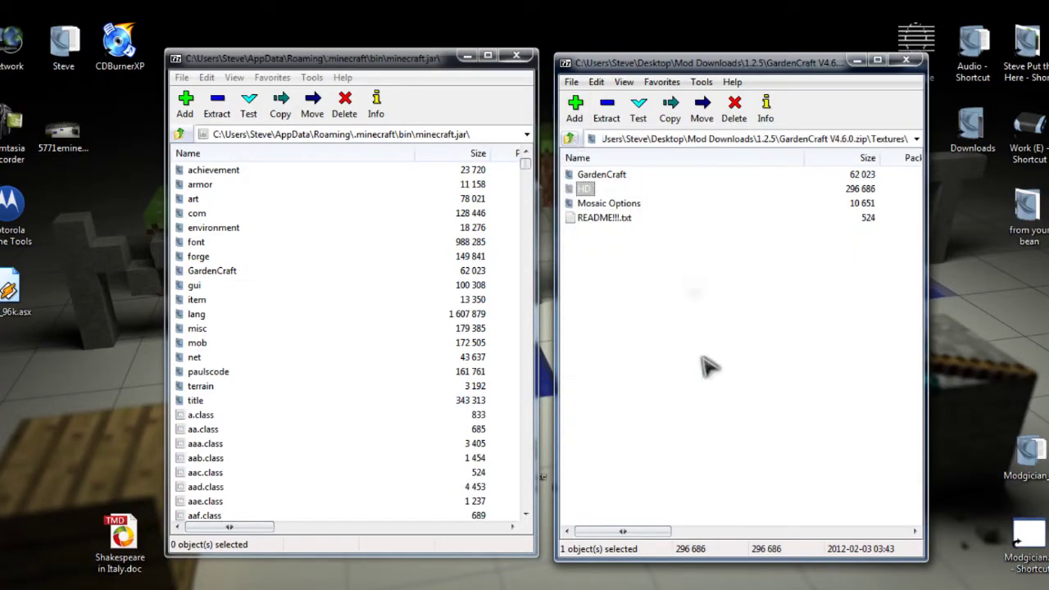
{"action": "double_click", "coordinate": [632, 203]}
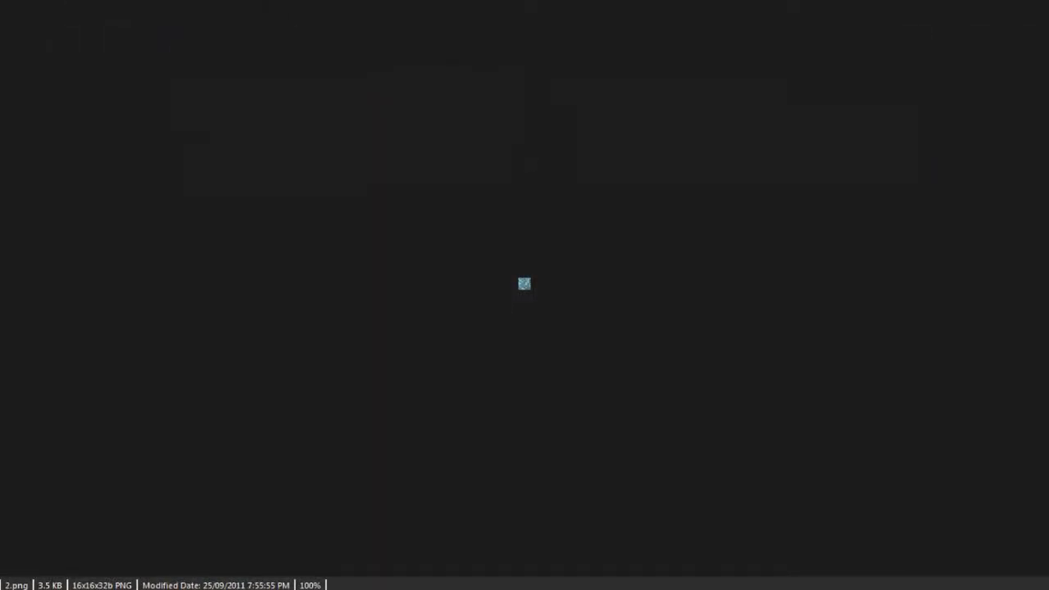
{"action": "scroll", "coordinate": [524, 284], "scroll_direction": "up", "scroll_amount": 3}
{"action": "key", "text": "Escape"}
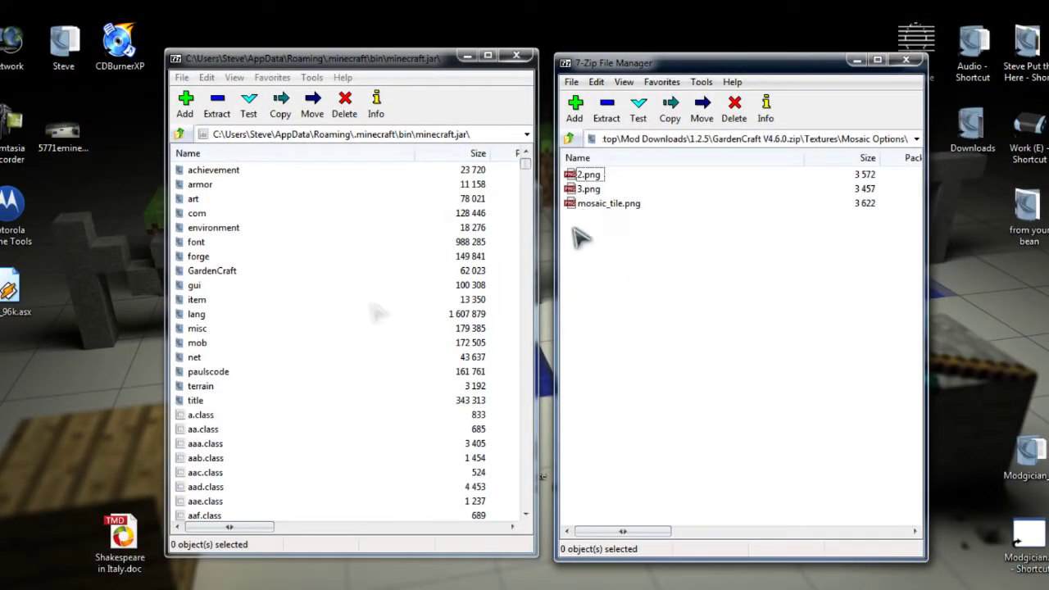
{"action": "left_click", "coordinate": [516, 54]}
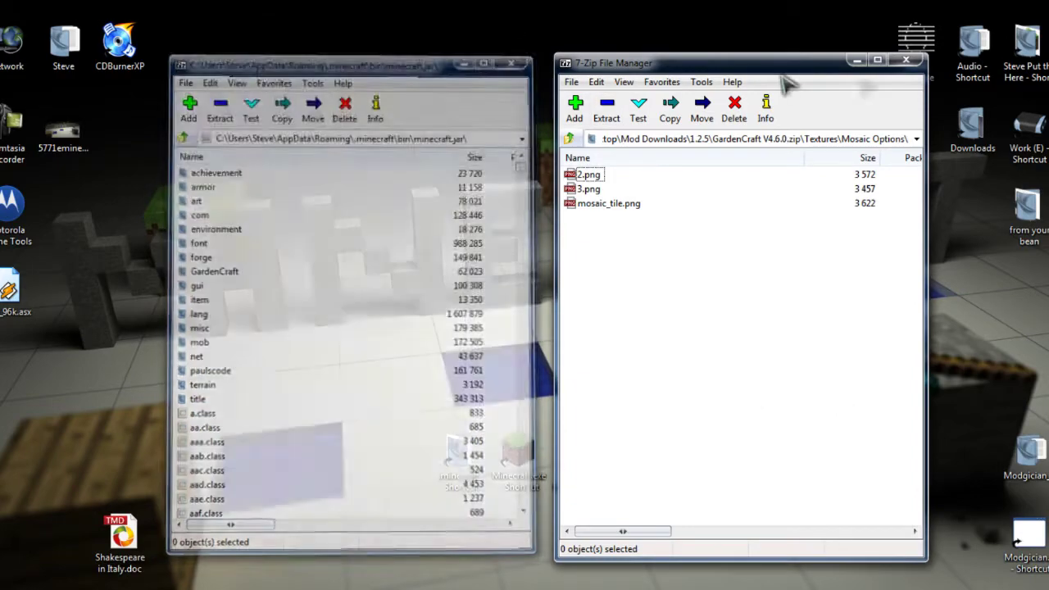
{"action": "left_click", "coordinate": [906, 61]}
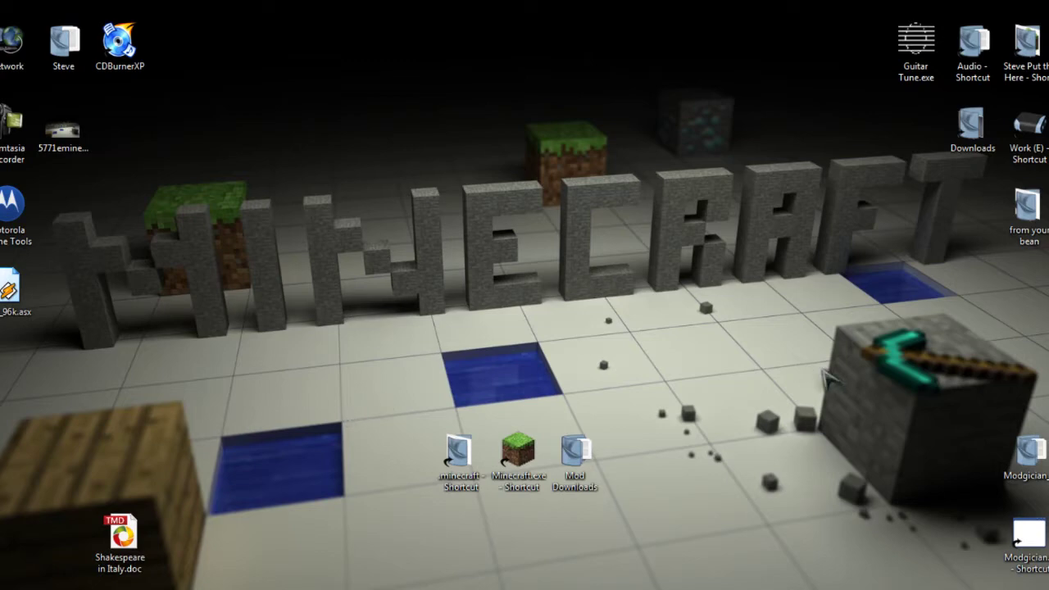
Step: Start Minecraft with the remembered login and load the singleplayer world Modgician
{"action": "double_click", "coordinate": [515, 464]}
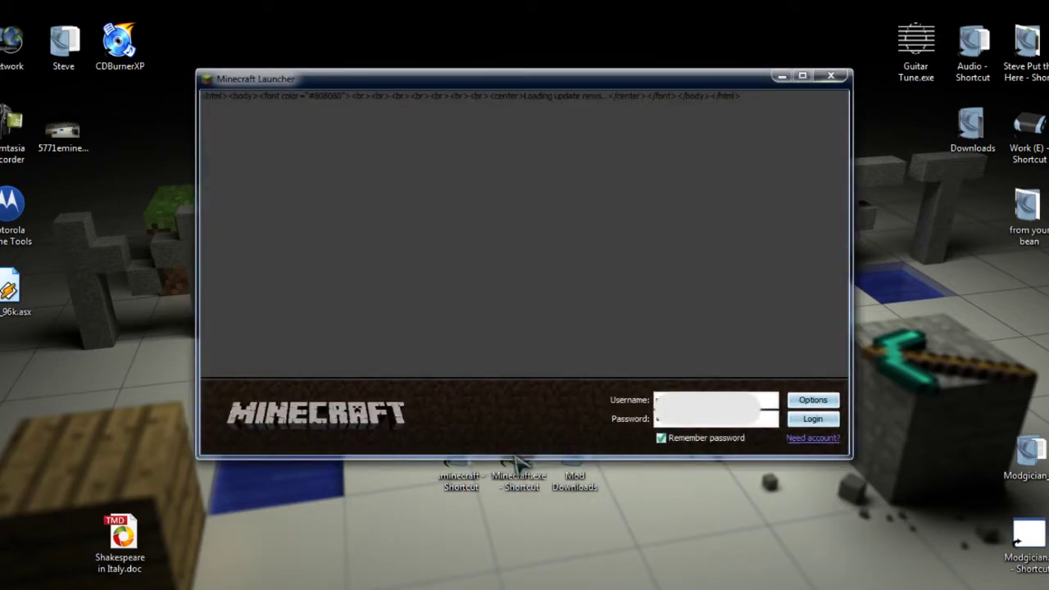
{"action": "left_click", "coordinate": [812, 419]}
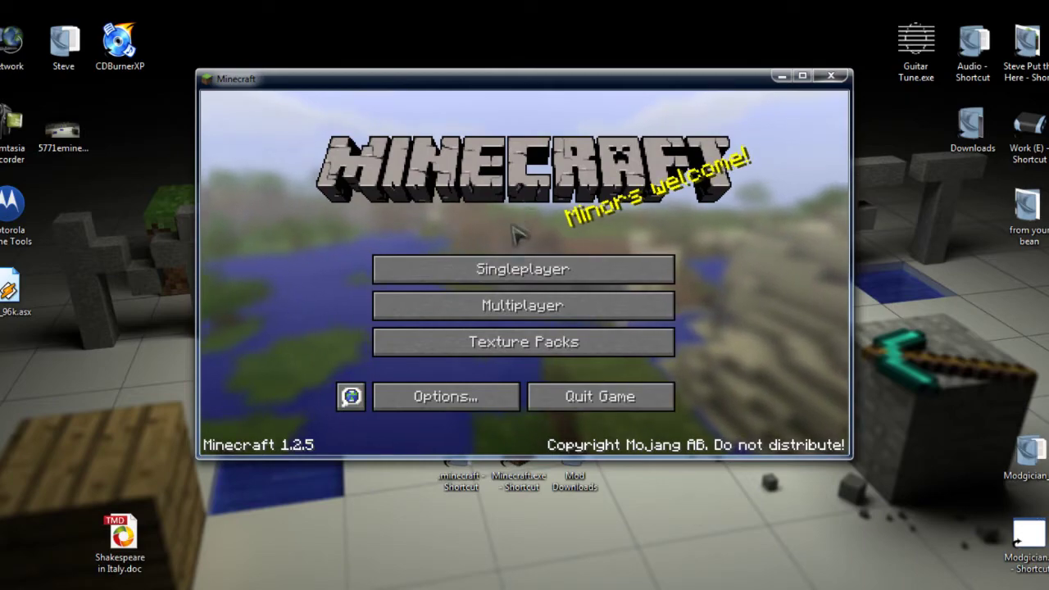
{"action": "left_click", "coordinate": [537, 271]}
{"action": "left_click", "coordinate": [466, 258]}
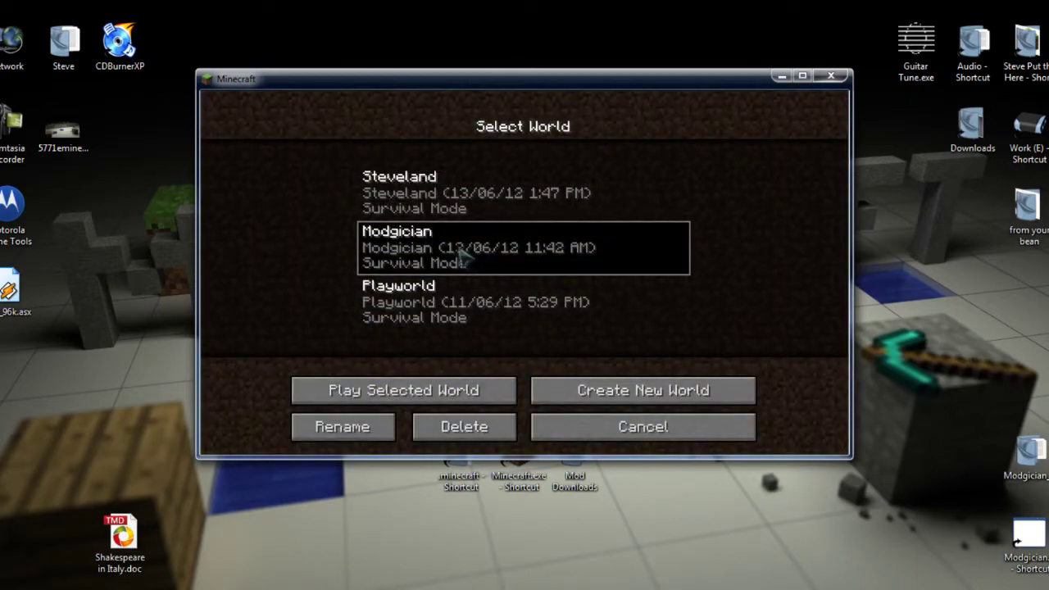
{"action": "left_click", "coordinate": [412, 395]}
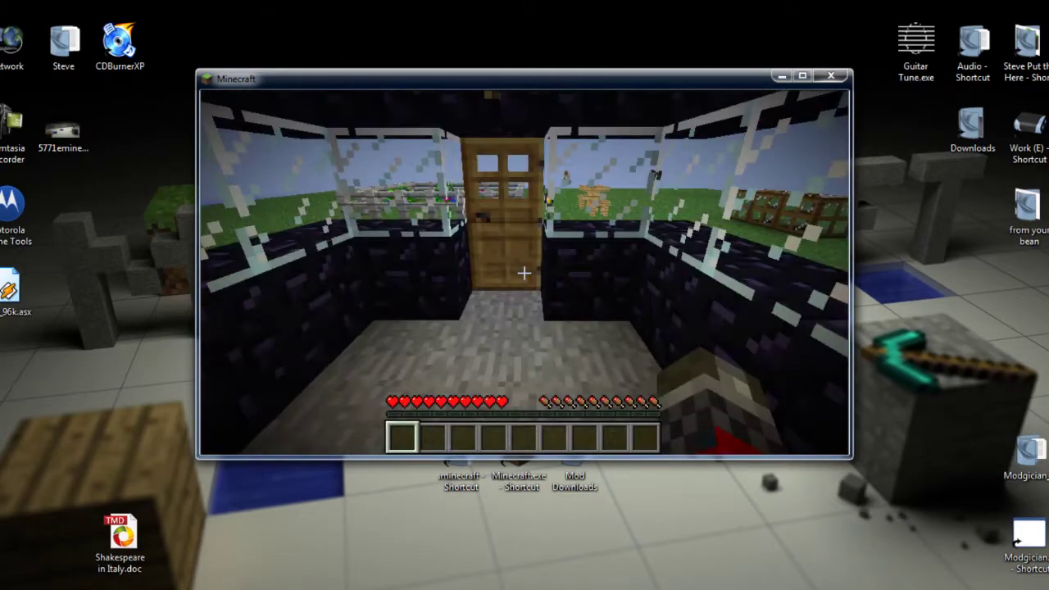
Step: Leave the glass house through the wooden door and examine the fenced flower garden, wooden table and trellis blocks outside
{"action": "right_click", "coordinate": [524, 273]}
{"action": "key", "text": "w"}
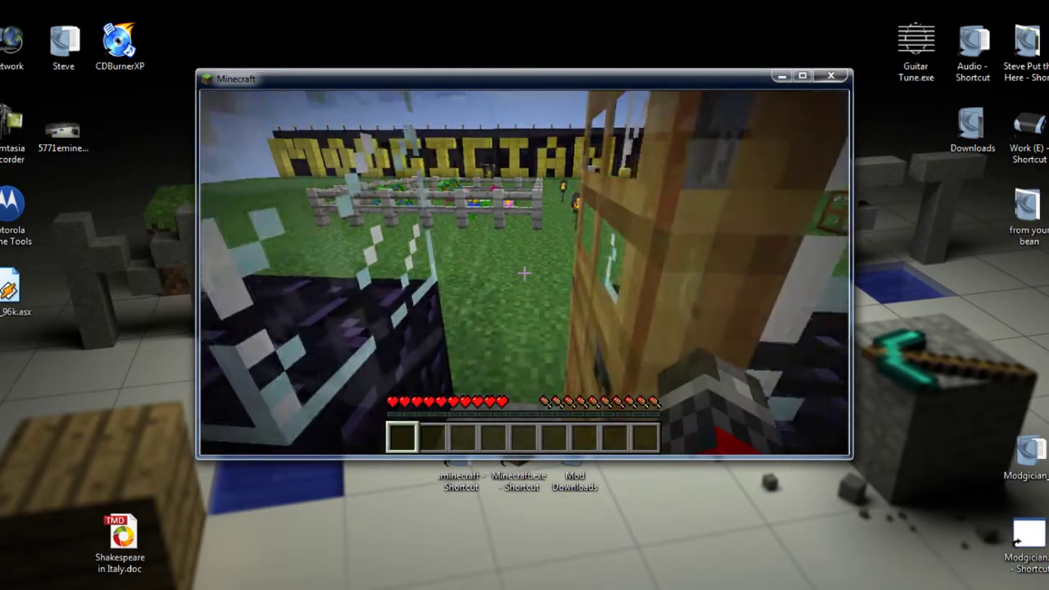
{"action": "mouse_move", "coordinate": [524, 273]}
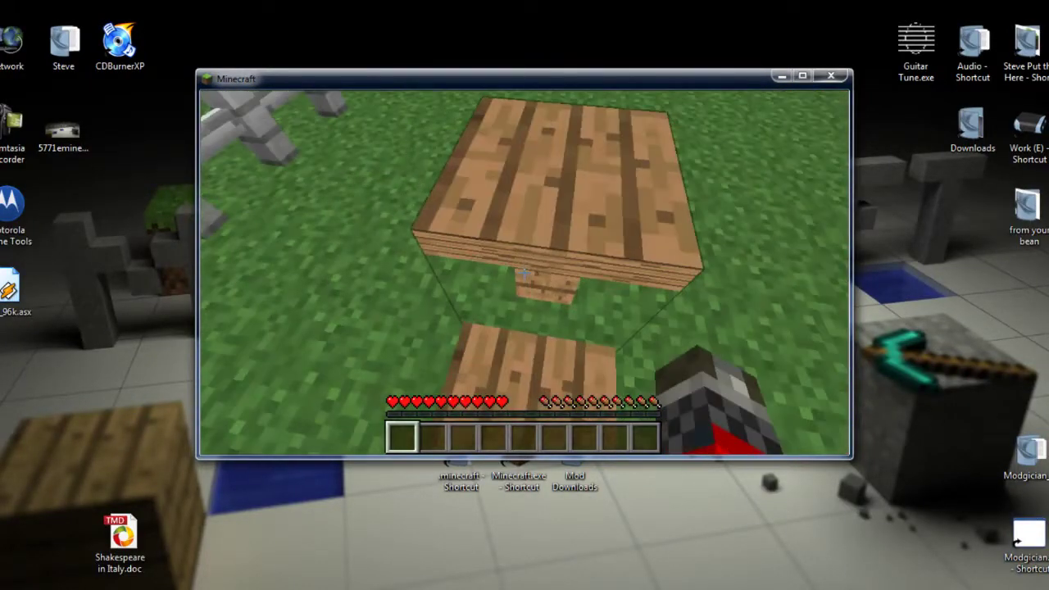
{"action": "key", "text": "w"}
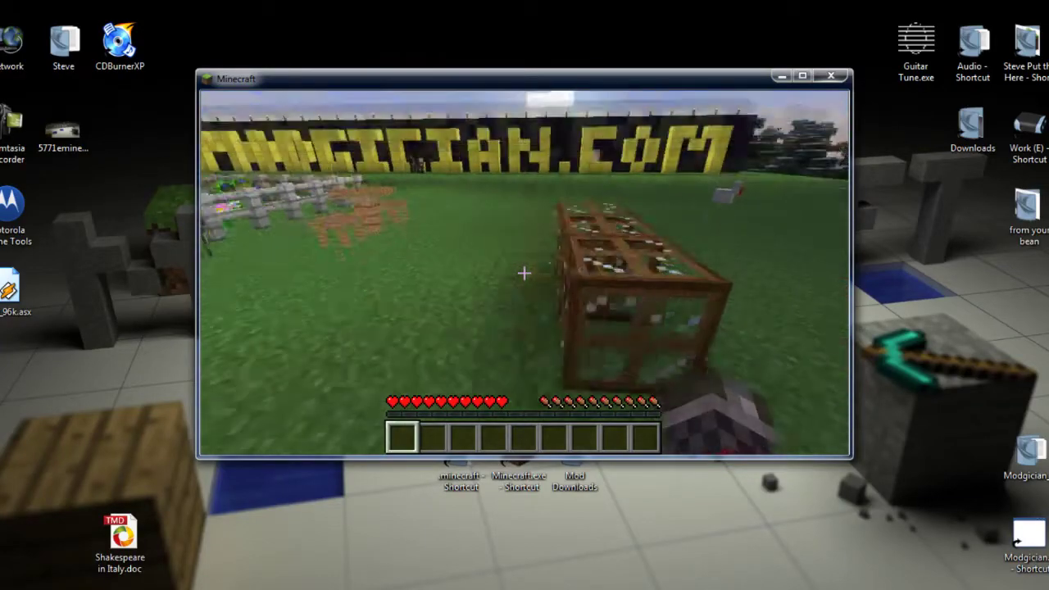
{"action": "key", "text": "w"}
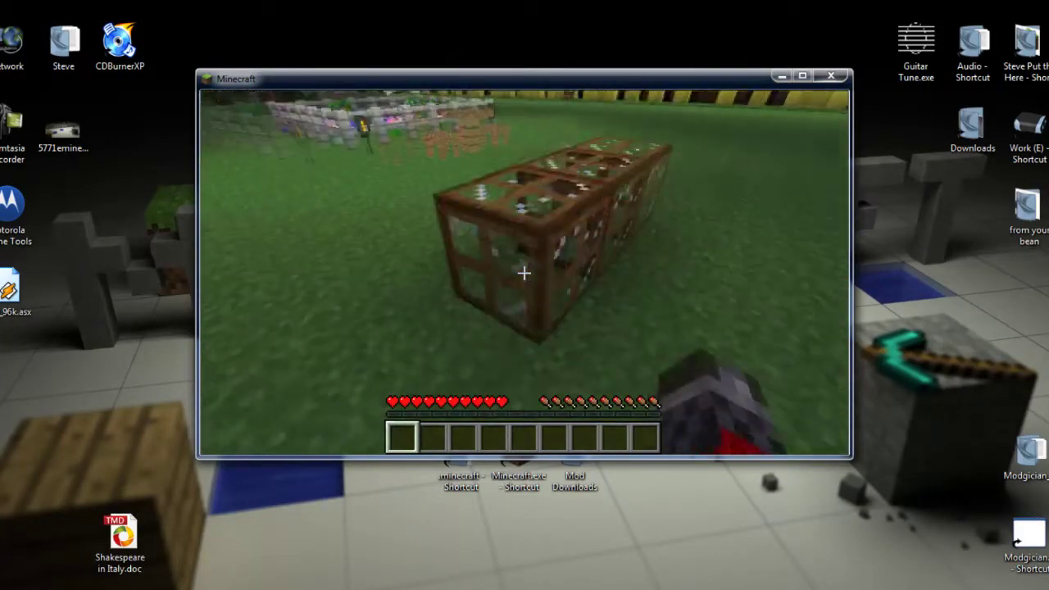
{"action": "key", "text": "s"}
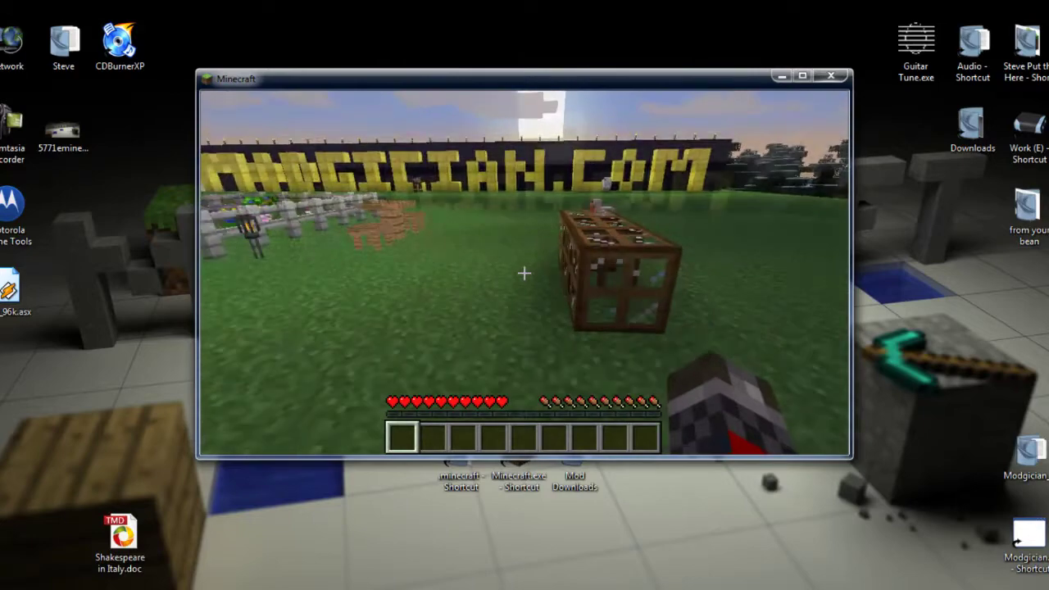
{"action": "key", "text": "w"}
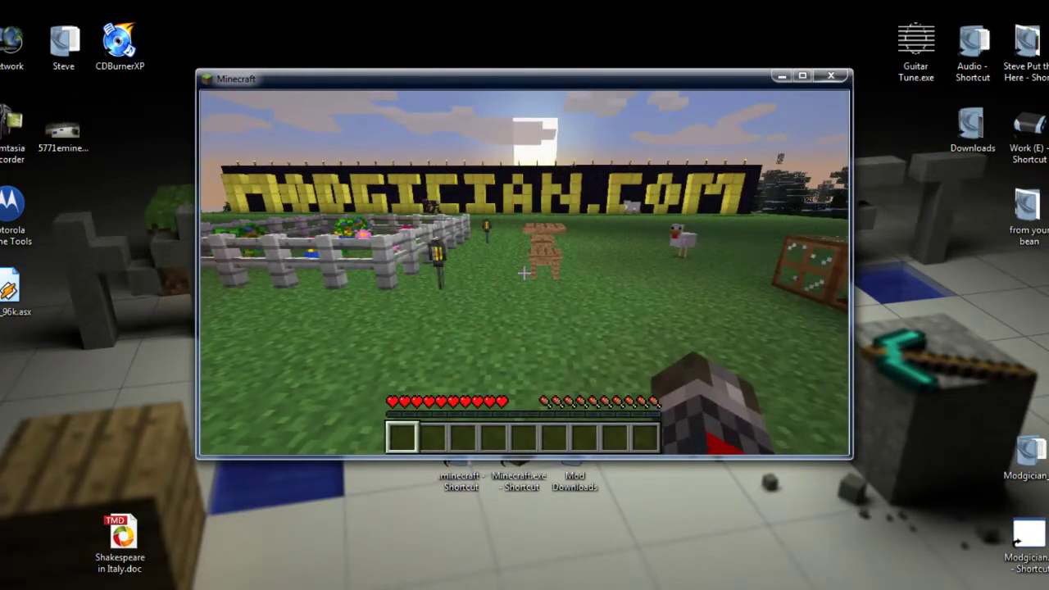